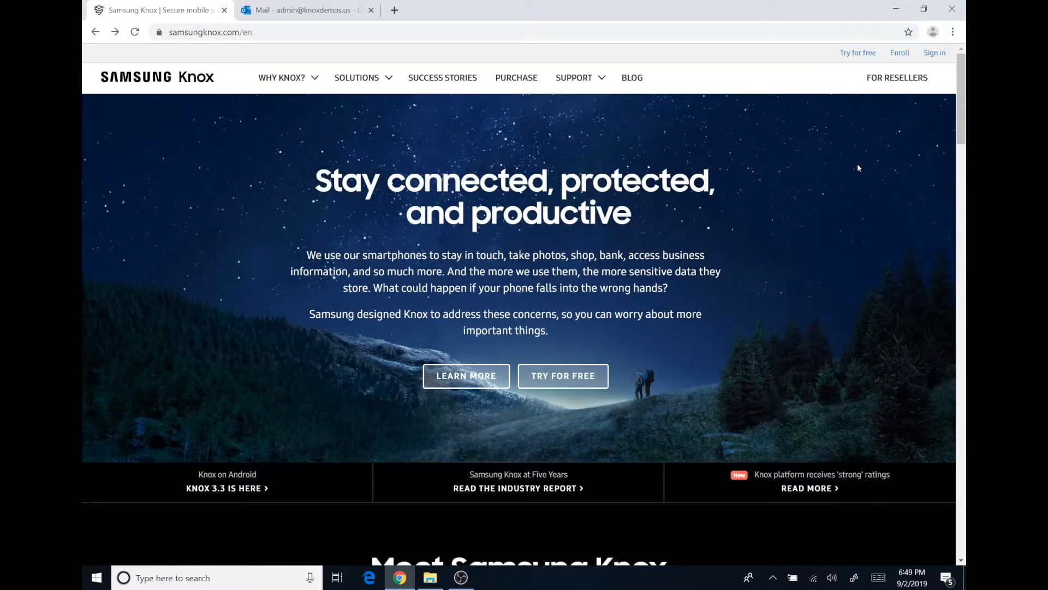
Start a new Samsung account from the Knox portal sign-in and agree to its terms
{"action": "left_click", "coordinate": [941, 55]}
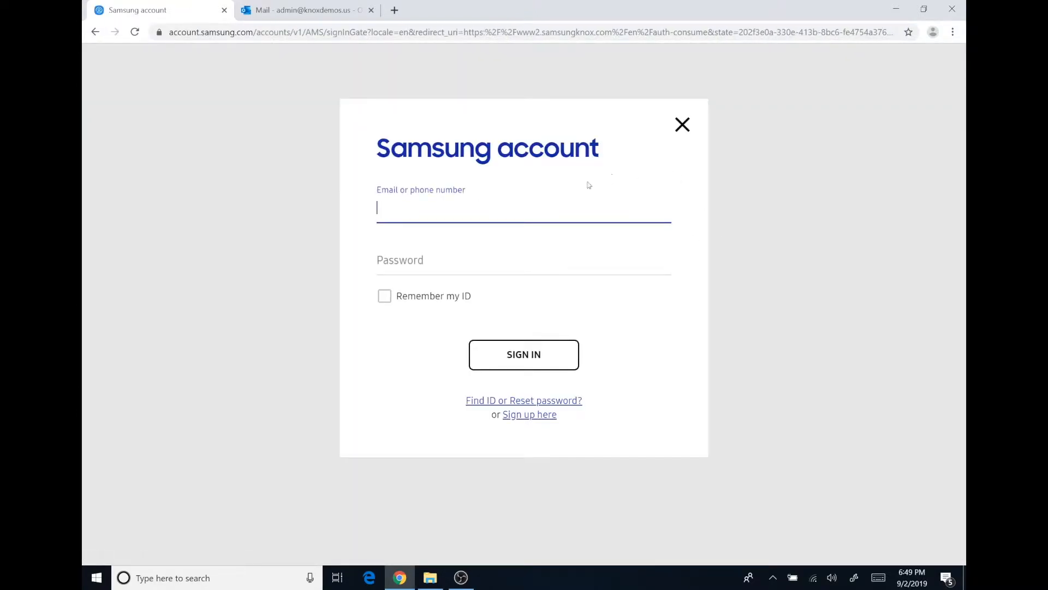
{"action": "left_click", "coordinate": [538, 415]}
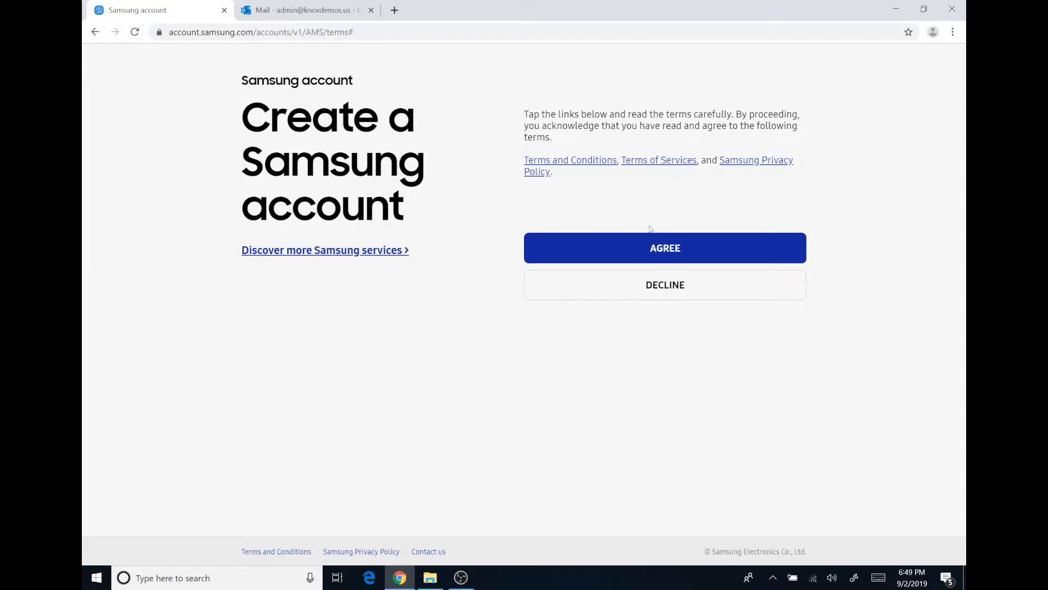
{"action": "left_click", "coordinate": [658, 250]}
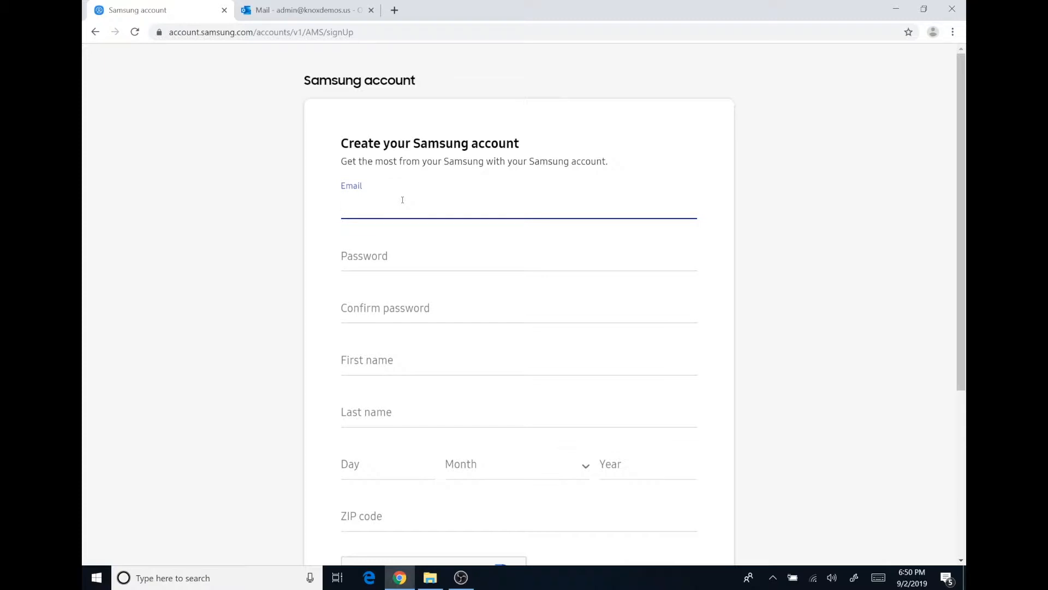
Enter the work e-mail address and the account password, then confirm the password
{"action": "key", "text": "Tab"}
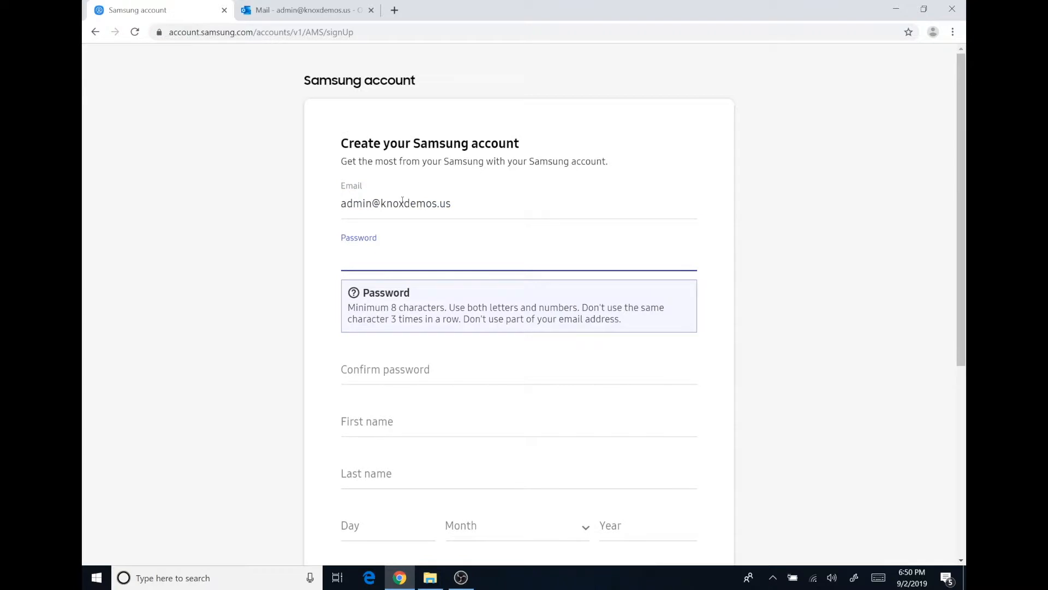
{"action": "type", "text": "••••••••••"}
{"action": "key", "text": "Tab"}
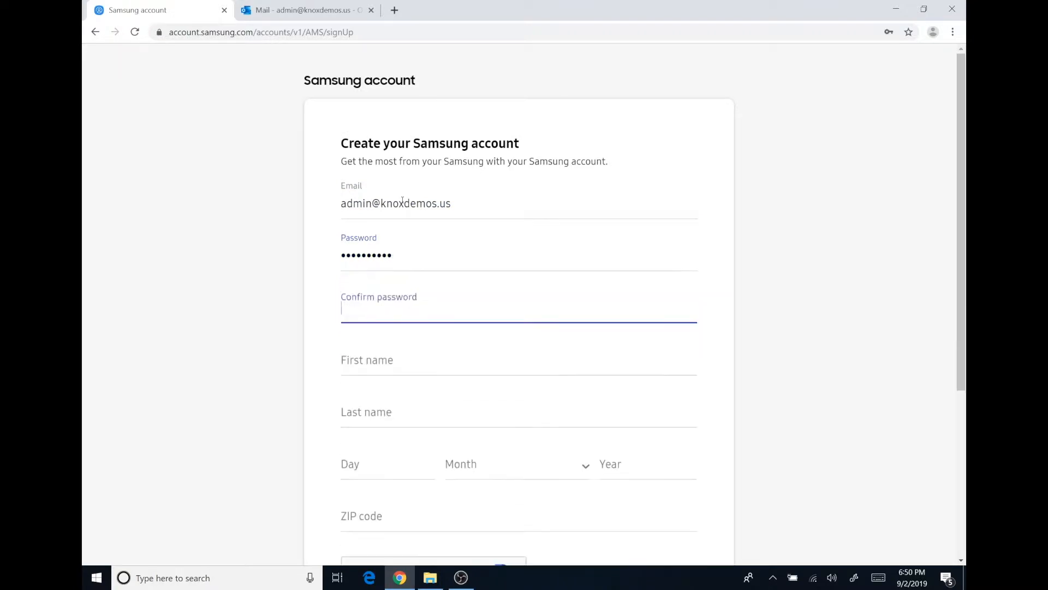
{"action": "type", "text": "••••••••••"}
{"action": "key", "text": "Tab"}
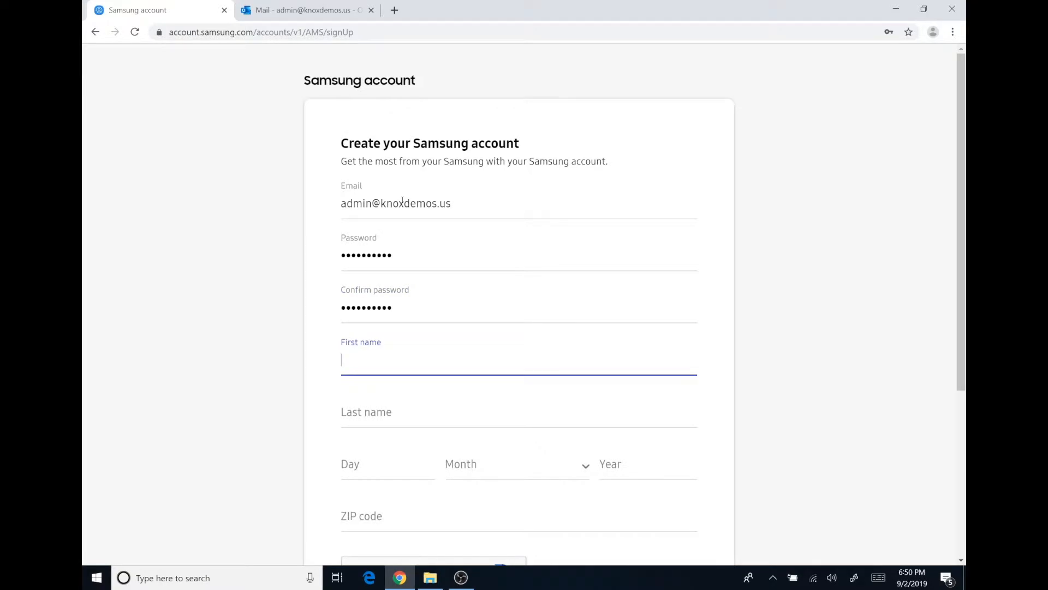
Fill in first and last name and a birth date of 1 January 1980
{"action": "scroll", "coordinate": [494, 299], "scroll_direction": "down", "scroll_amount": 4}
{"action": "scroll", "coordinate": [495, 304], "scroll_direction": "down", "scroll_amount": 1}
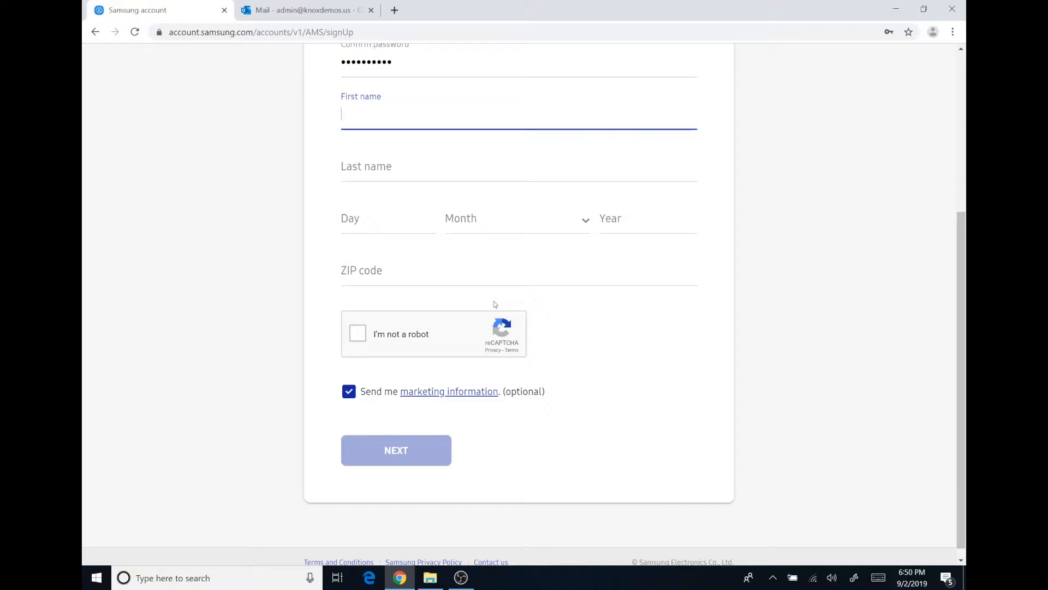
{"action": "type", "text": "Knox"}
{"action": "key", "text": "Tab"}
{"action": "key", "text": "super+a"}
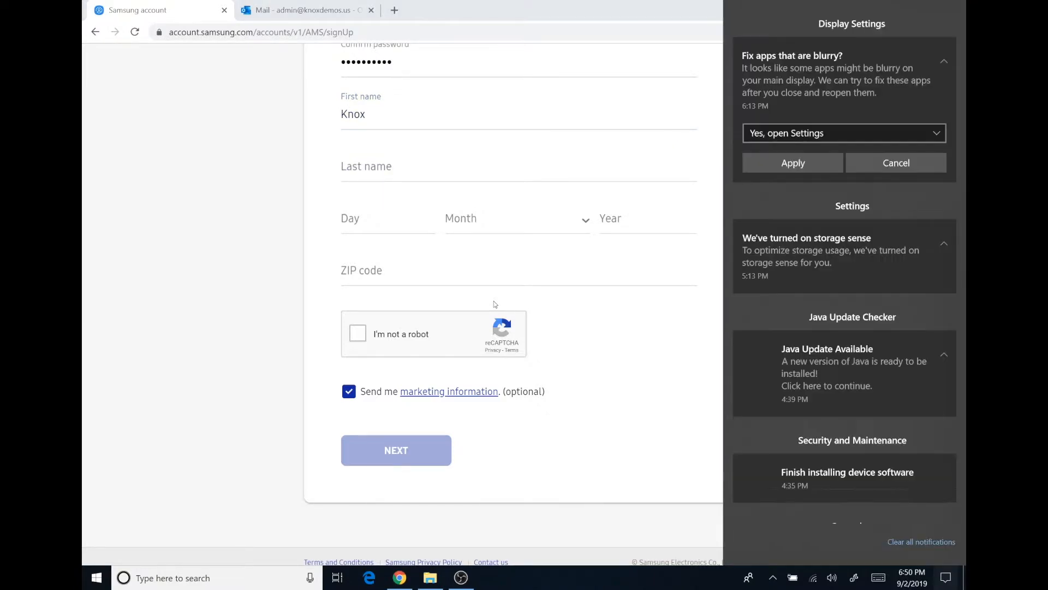
{"action": "left_click", "coordinate": [357, 185]}
{"action": "type", "text": "Admin"}
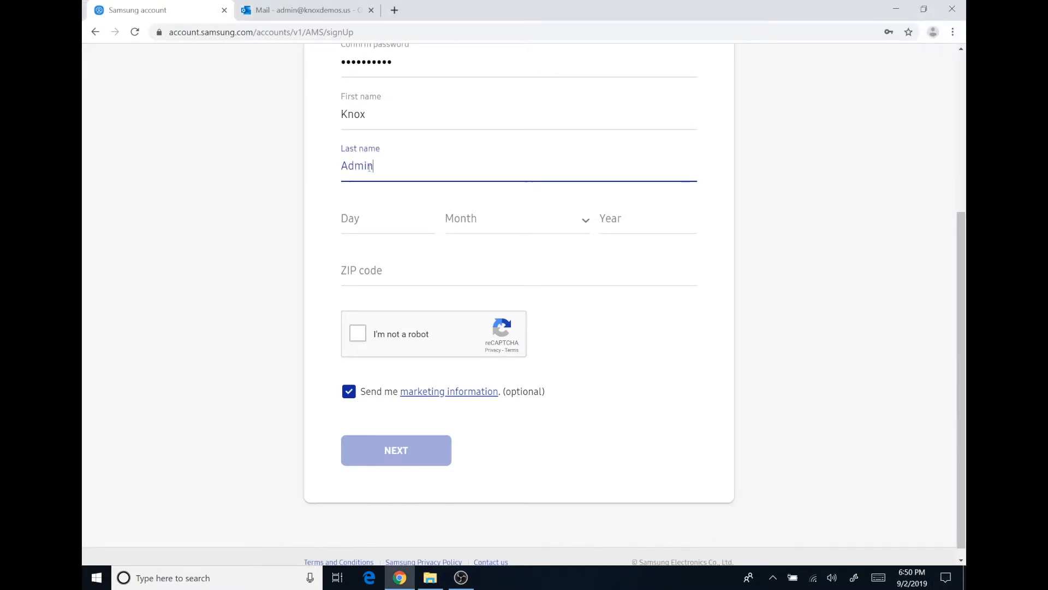
{"action": "key", "text": "Tab"}
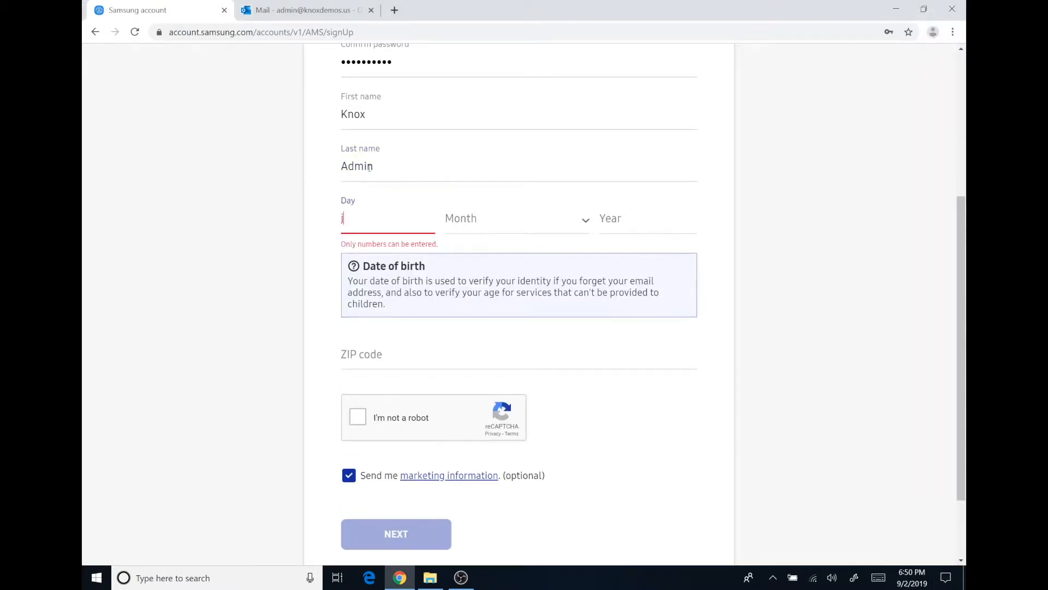
{"action": "type", "text": "1"}
{"action": "key", "text": "Tab"}
{"action": "key", "text": "Down"}
{"action": "key", "text": "Tab"}
{"action": "type", "text": "1980"}
Enter a valid five-digit ZIP code, then start the I'm not a robot check
{"action": "key", "text": "Tab"}
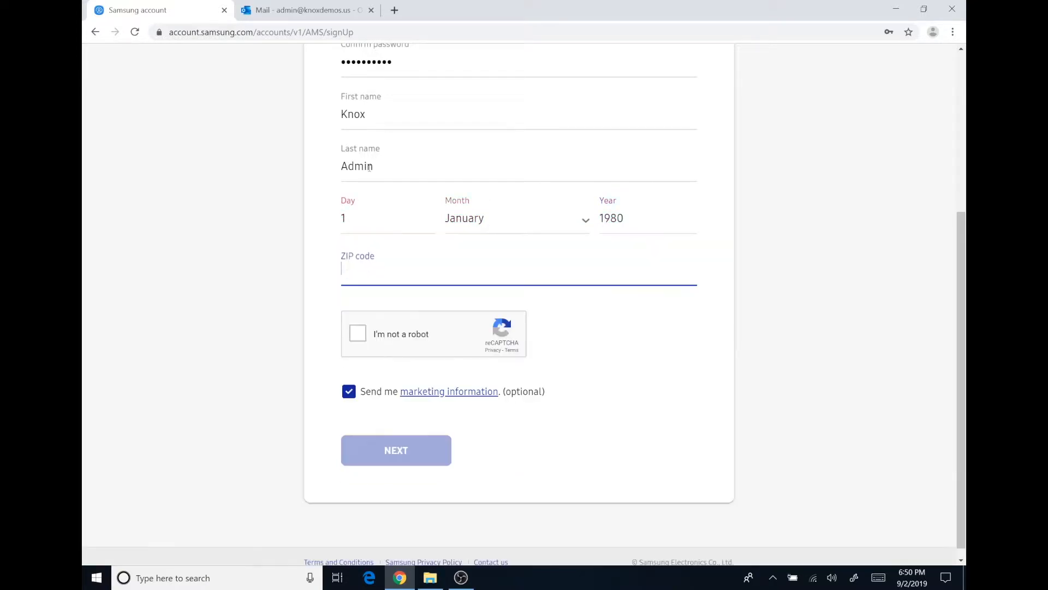
{"action": "type", "text": "77-17"}
{"action": "key", "text": "Tab"}
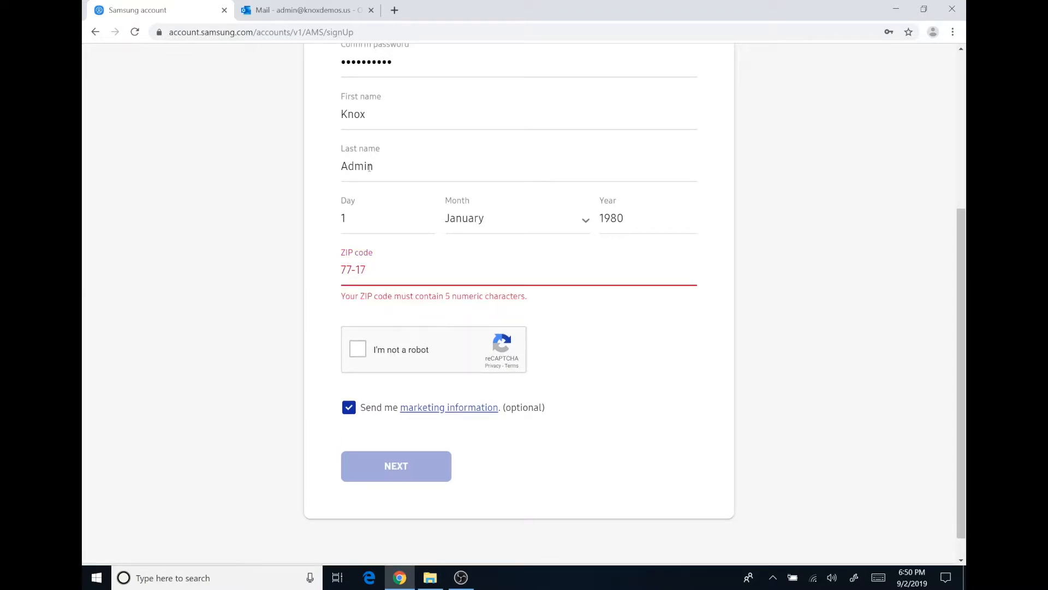
{"action": "left_click", "coordinate": [414, 271]}
{"action": "key", "text": "BackSpace"}
{"action": "key", "text": "BackSpace"}
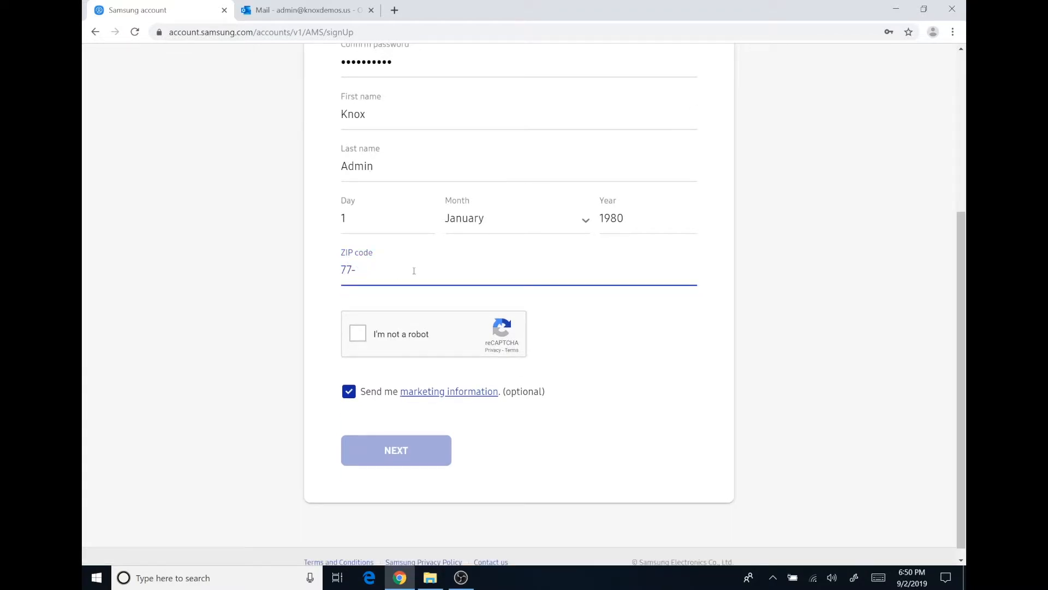
{"action": "type", "text": "017"}
{"action": "key", "text": "Tab"}
{"action": "key", "text": "space"}
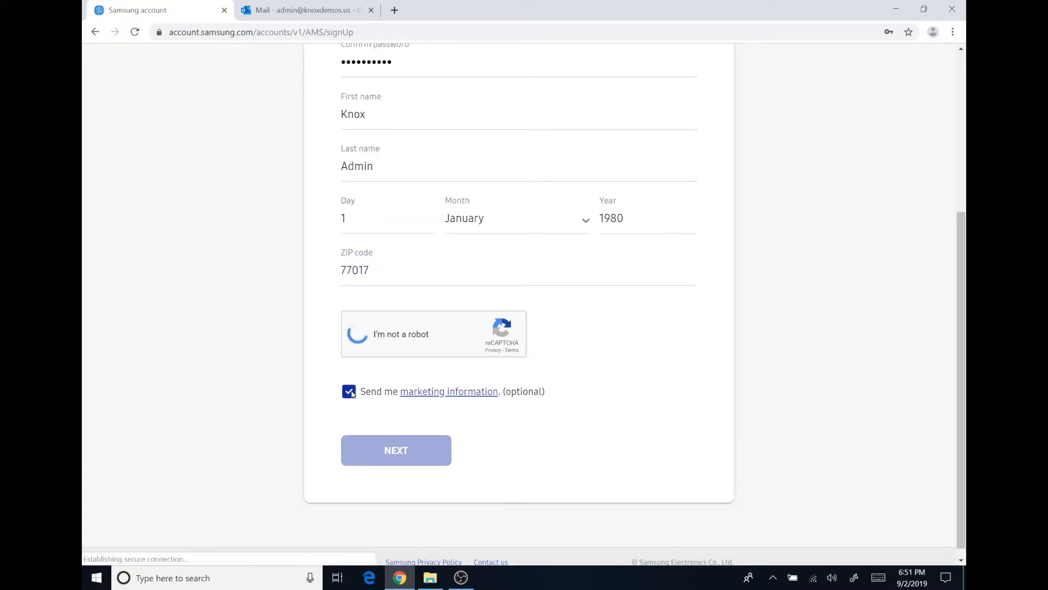
Solve the reCAPTCHA challenges by marking the motorcycle squares
{"action": "left_click", "coordinate": [434, 376]}
{"action": "left_click", "coordinate": [410, 326]}
{"action": "left_click", "coordinate": [577, 484]}
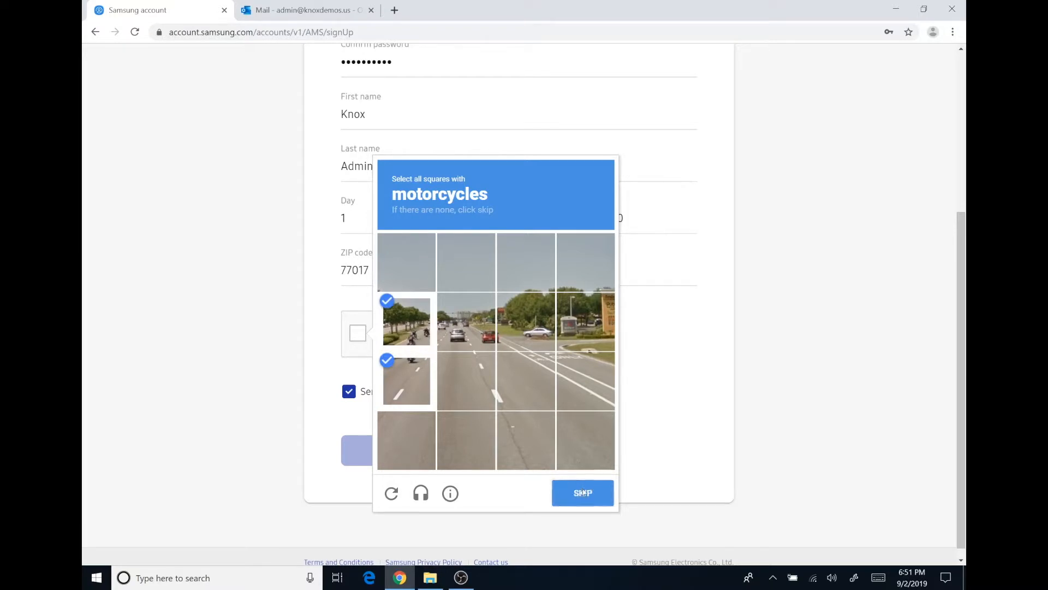
{"action": "left_click", "coordinate": [470, 320]}
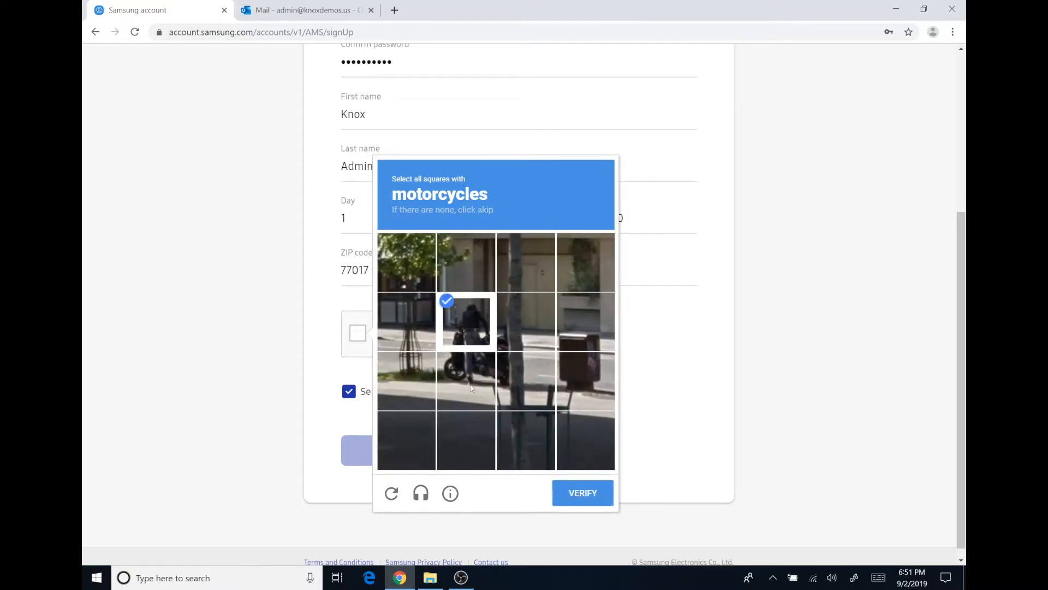
{"action": "left_click", "coordinate": [467, 379]}
{"action": "left_click", "coordinate": [525, 323]}
{"action": "left_click", "coordinate": [526, 381]}
{"action": "left_click", "coordinate": [584, 497]}
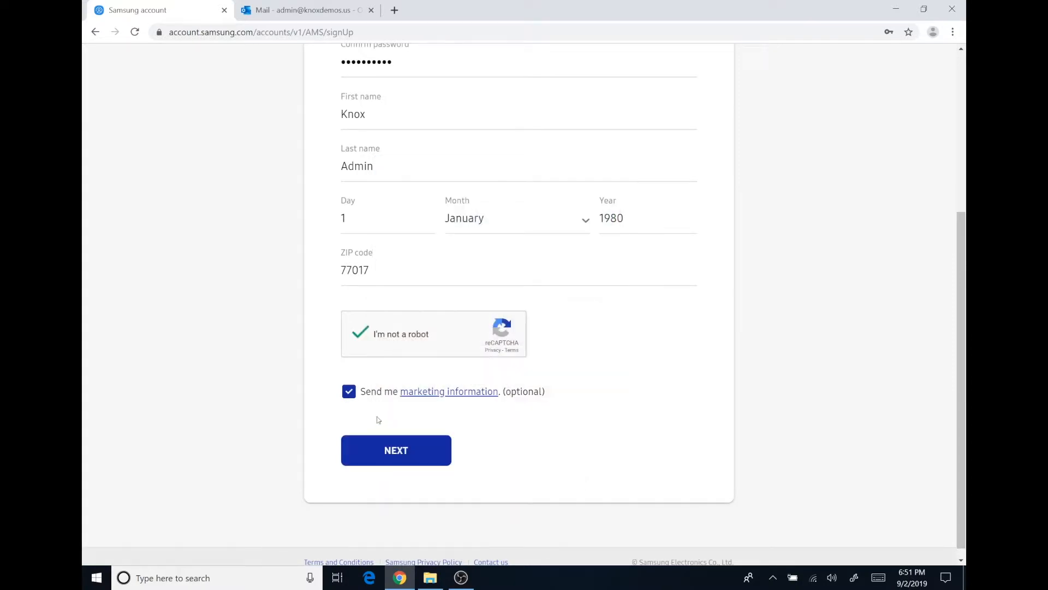
Opt out of marketing information, submit the sign-up, and decline saving the password
{"action": "left_click", "coordinate": [350, 393]}
{"action": "left_click", "coordinate": [410, 451]}
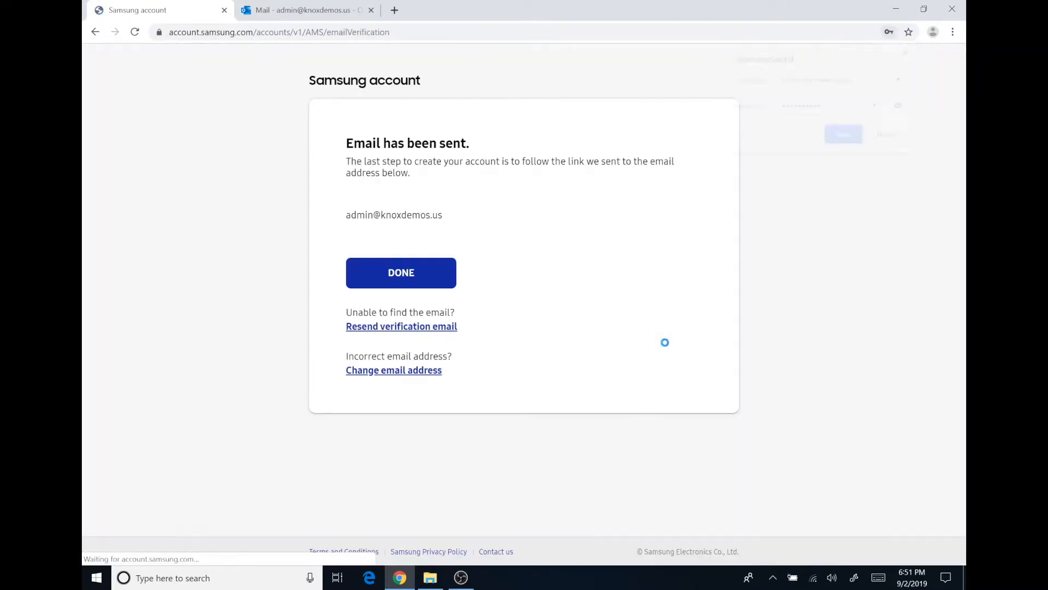
{"action": "left_click", "coordinate": [909, 51]}
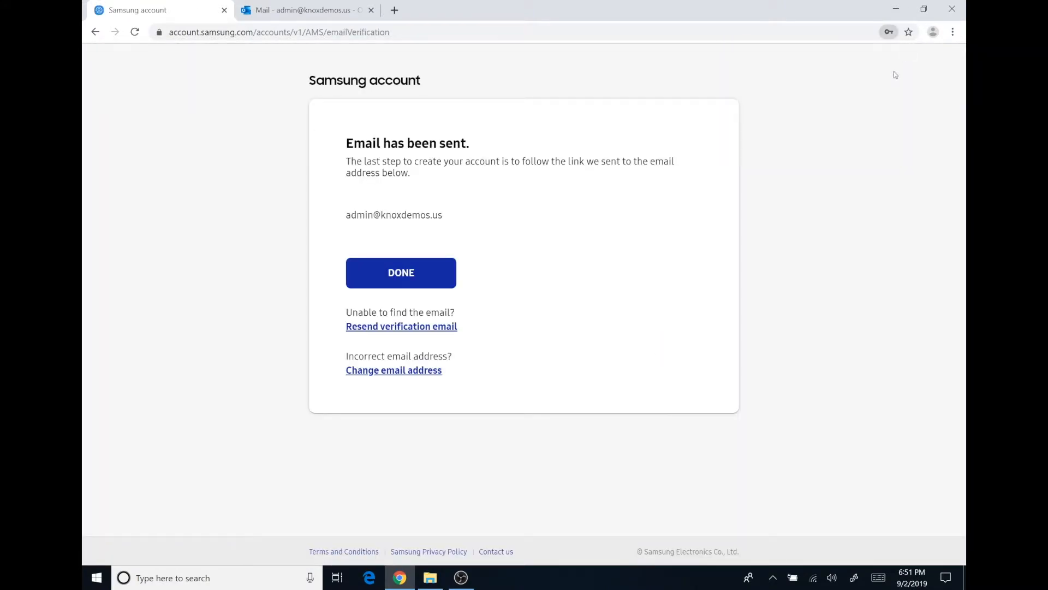
{"action": "left_click", "coordinate": [315, 9]}
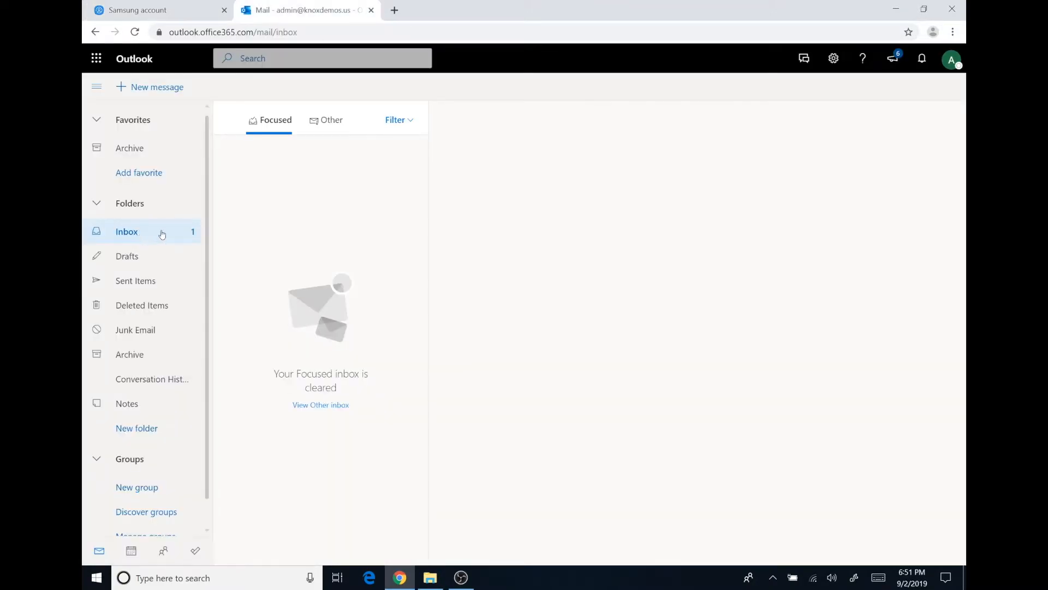
Open the Samsung account e-mail in the Other inbox and verify the account
{"action": "left_click", "coordinate": [332, 122]}
{"action": "left_click", "coordinate": [293, 166]}
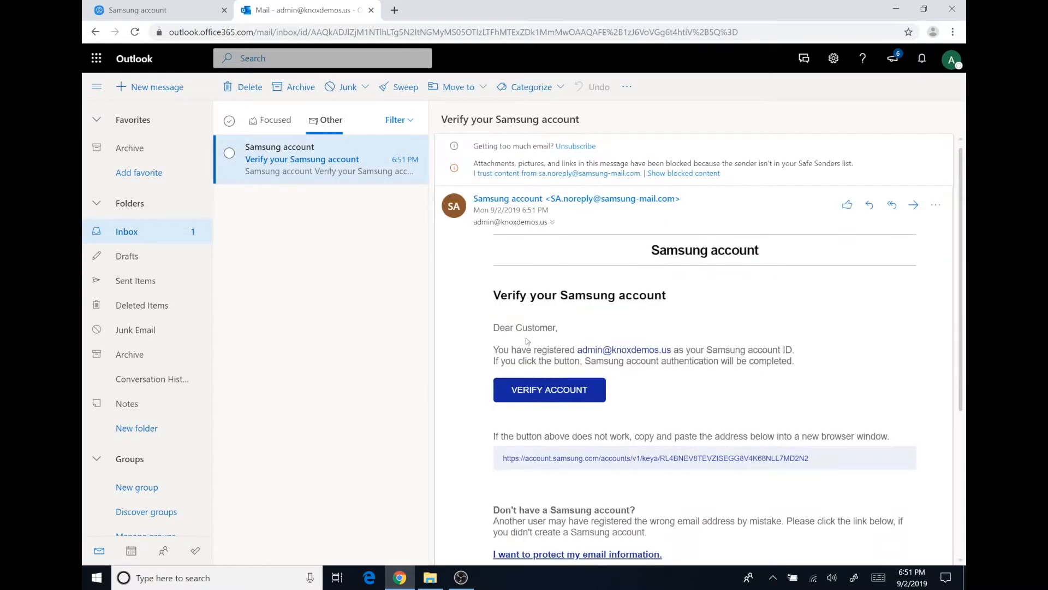
{"action": "left_click", "coordinate": [532, 395]}
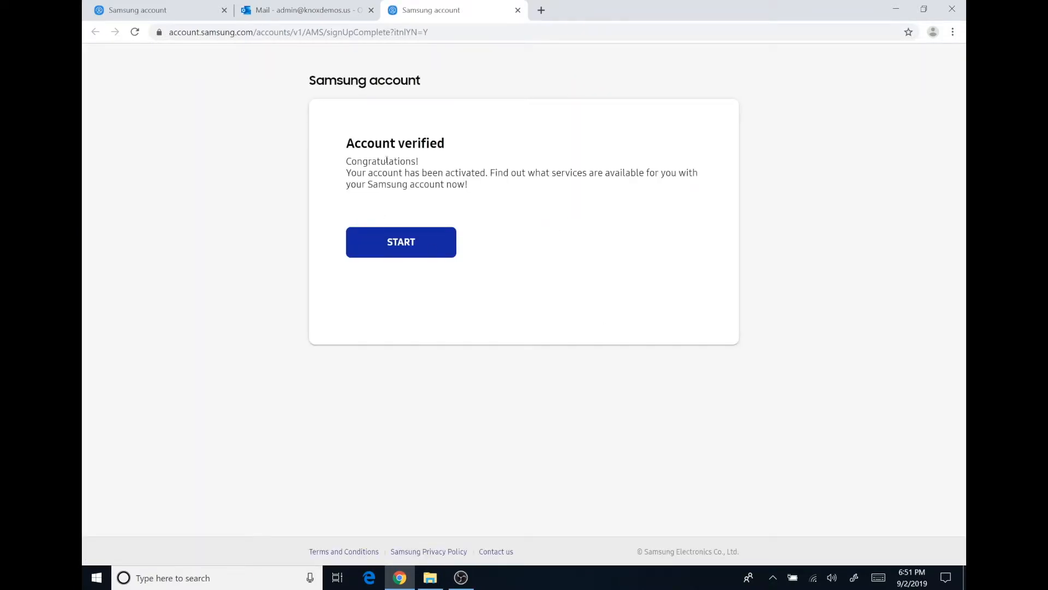
{"action": "left_click", "coordinate": [396, 244]}
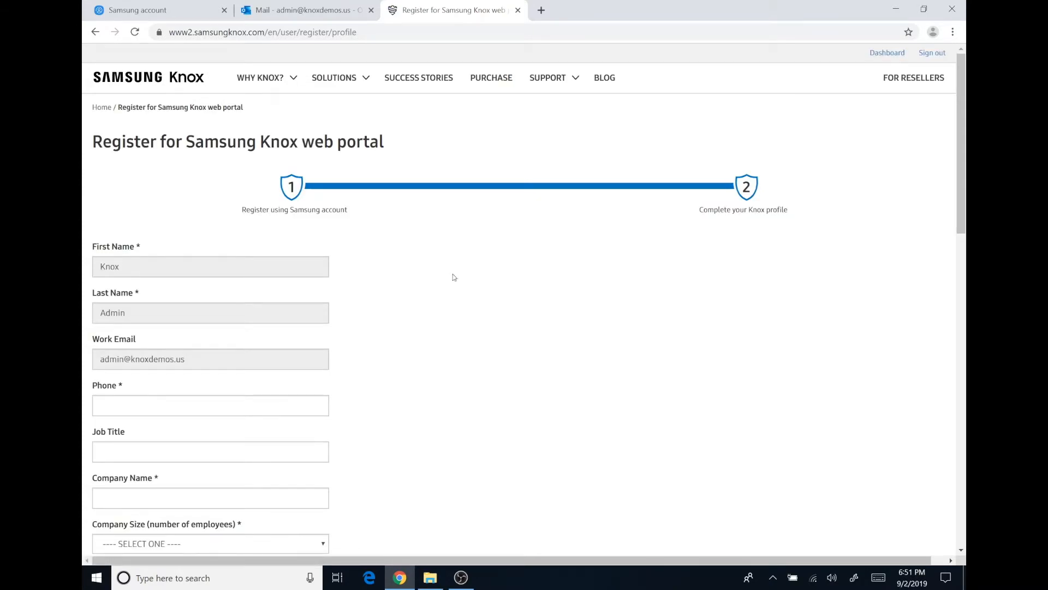
Enter the phone number, job title Testing, company Knox Demos, Inc., size 0 - 19, industry Aerospace
{"action": "scroll", "coordinate": [455, 274], "scroll_direction": "down", "scroll_amount": 1}
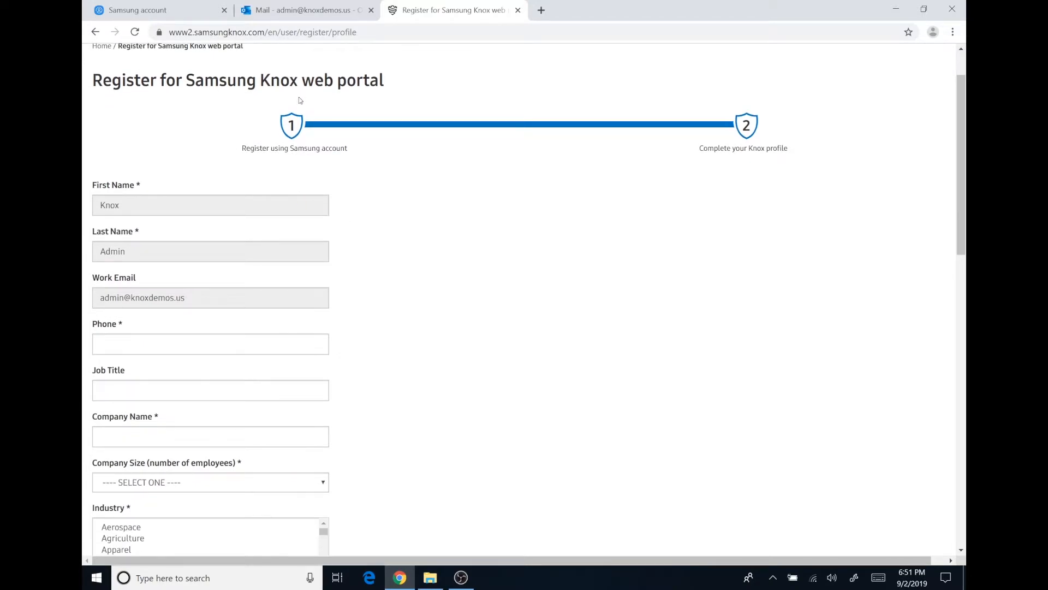
{"action": "scroll", "coordinate": [542, 301], "scroll_direction": "down", "scroll_amount": 1}
{"action": "left_click", "coordinate": [170, 287]}
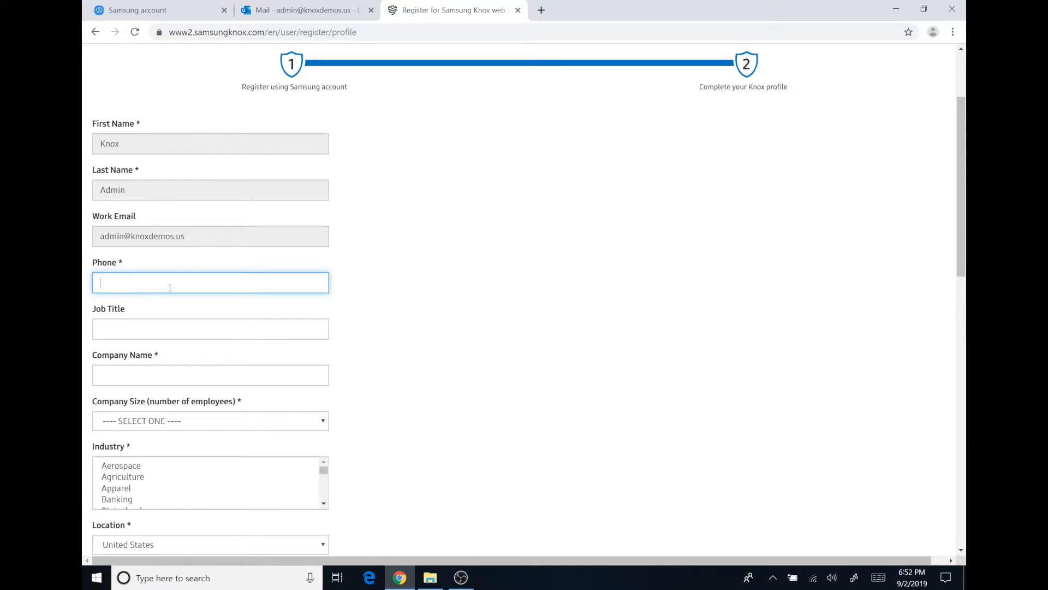
{"action": "type", "text": "555-555-5555"}
{"action": "key", "text": "Tab"}
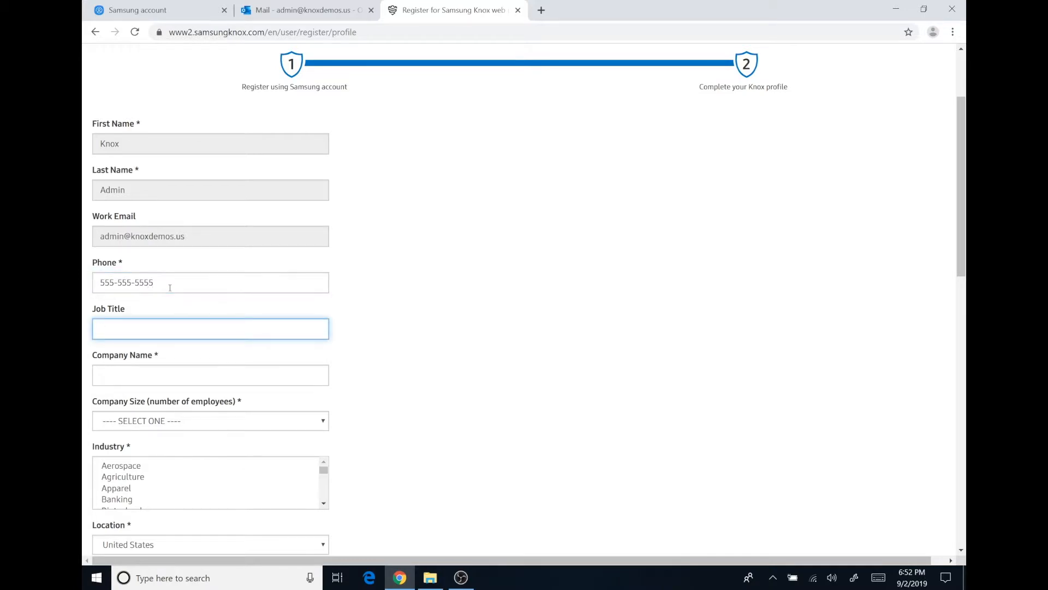
{"action": "type", "text": "Testing"}
{"action": "key", "text": "Tab"}
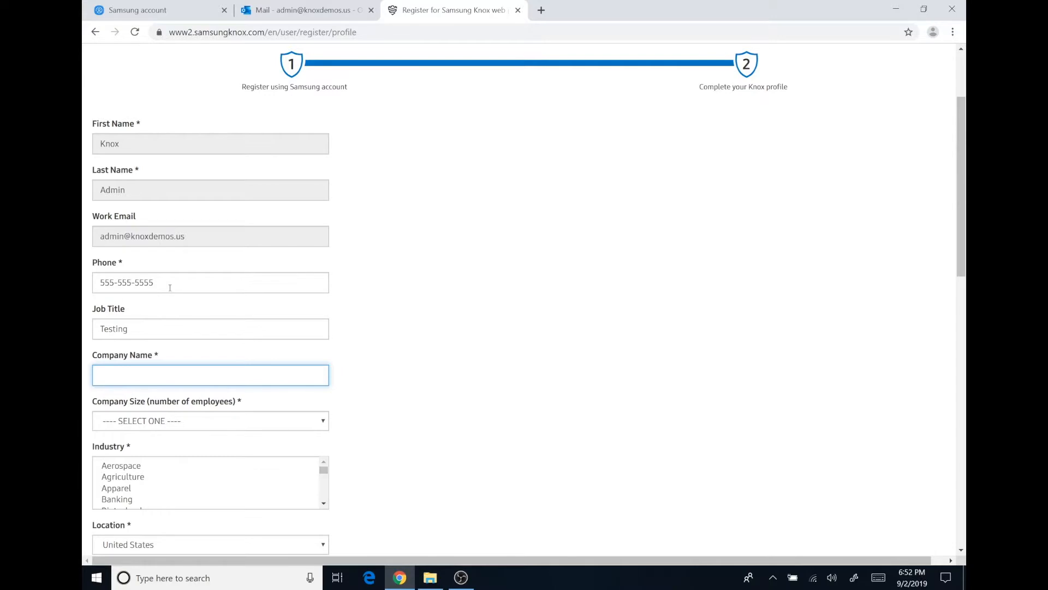
{"action": "type", "text": "Knox Demos, Inc."}
{"action": "key", "text": "Tab"}
{"action": "key", "text": "Down"}
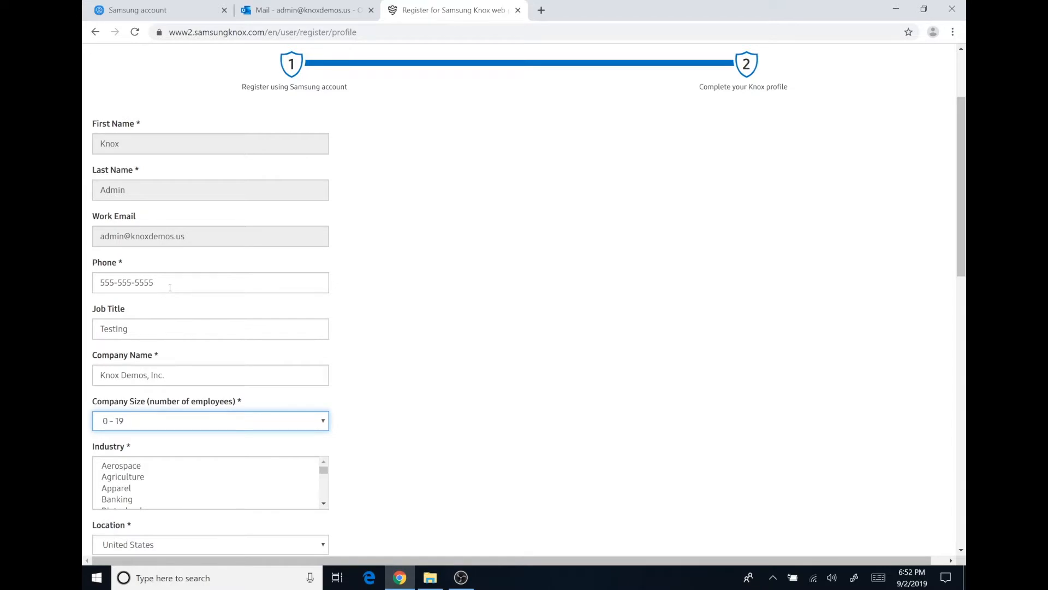
{"action": "left_click", "coordinate": [171, 470]}
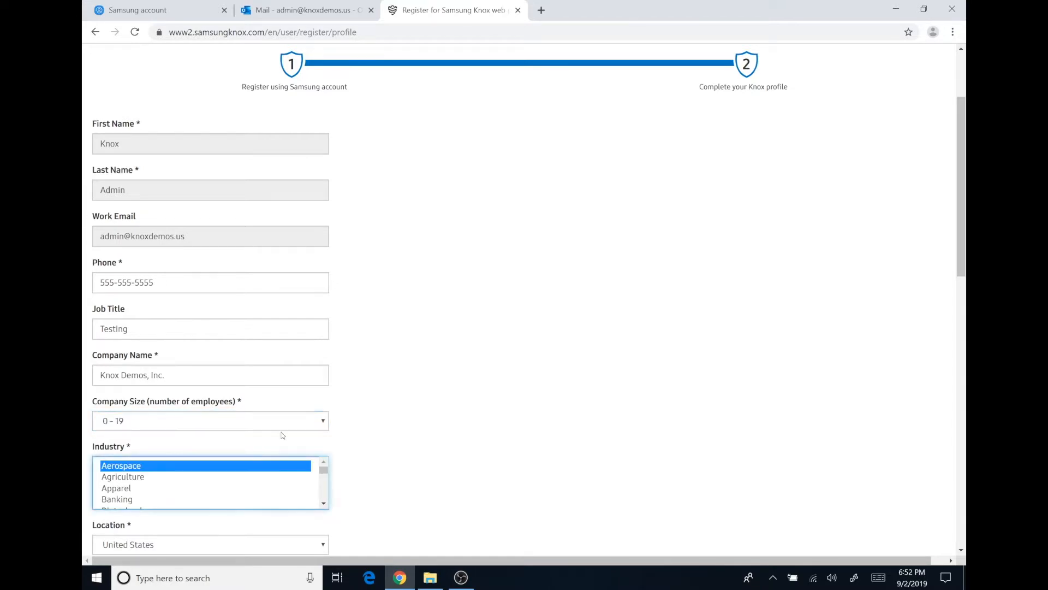
Enter the company street address with city Houston and state Texas
{"action": "scroll", "coordinate": [349, 393], "scroll_direction": "down", "scroll_amount": 5}
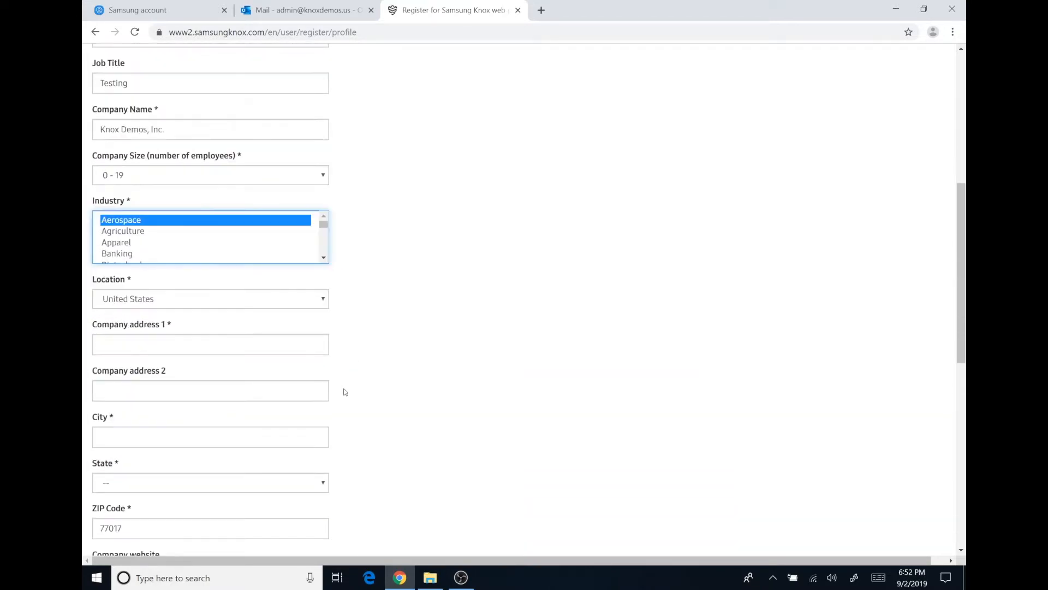
{"action": "left_click", "coordinate": [131, 342]}
{"action": "type", "text": "123 Main St"}
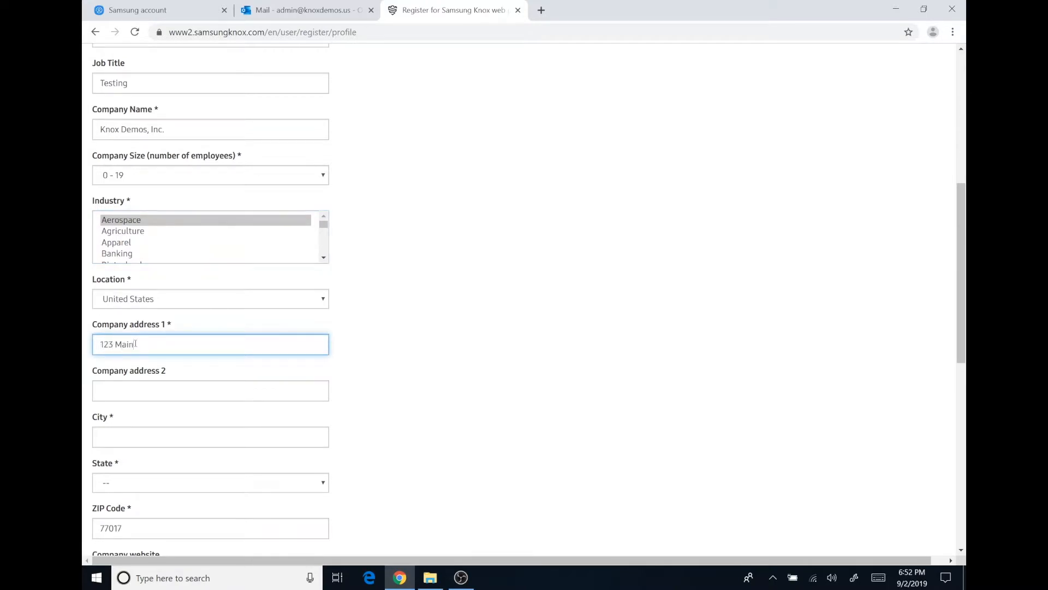
{"action": "key", "text": "Tab"}
{"action": "key", "text": "Tab"}
{"action": "type", "text": "Ho"}
{"action": "key", "text": "BackSpace"}
{"action": "key", "text": "BackSpace"}
{"action": "type", "text": "Houston"}
{"action": "key", "text": "Tab"}
{"action": "type", "text": "tex"}
{"action": "key", "text": "Tab"}
{"action": "key", "text": "Tab"}
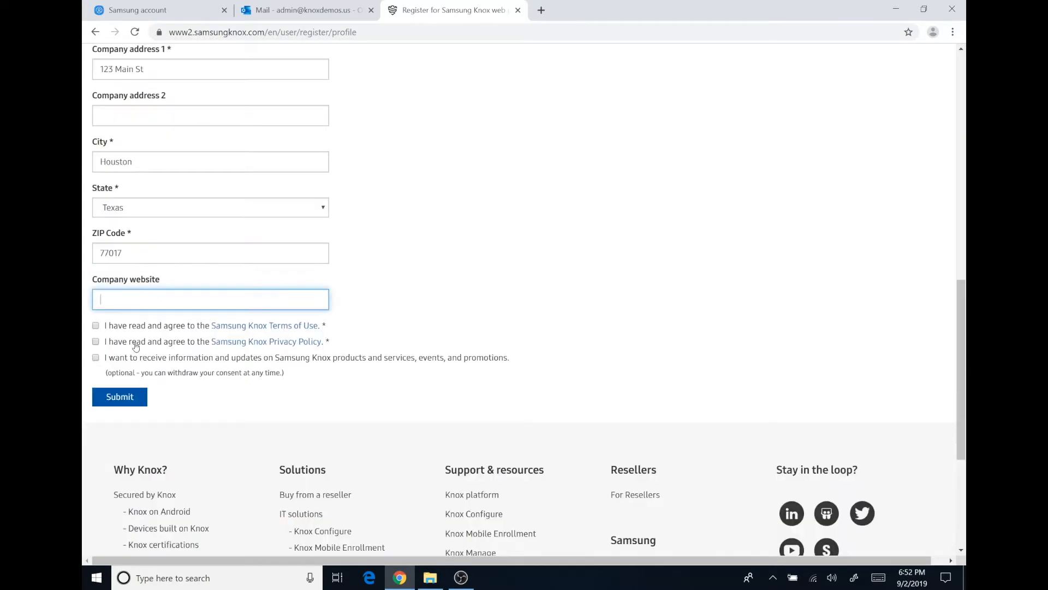
Agree to the Terms of Use and Privacy Policy, then submit the registration
{"action": "left_click", "coordinate": [96, 326]}
{"action": "left_click", "coordinate": [95, 342]}
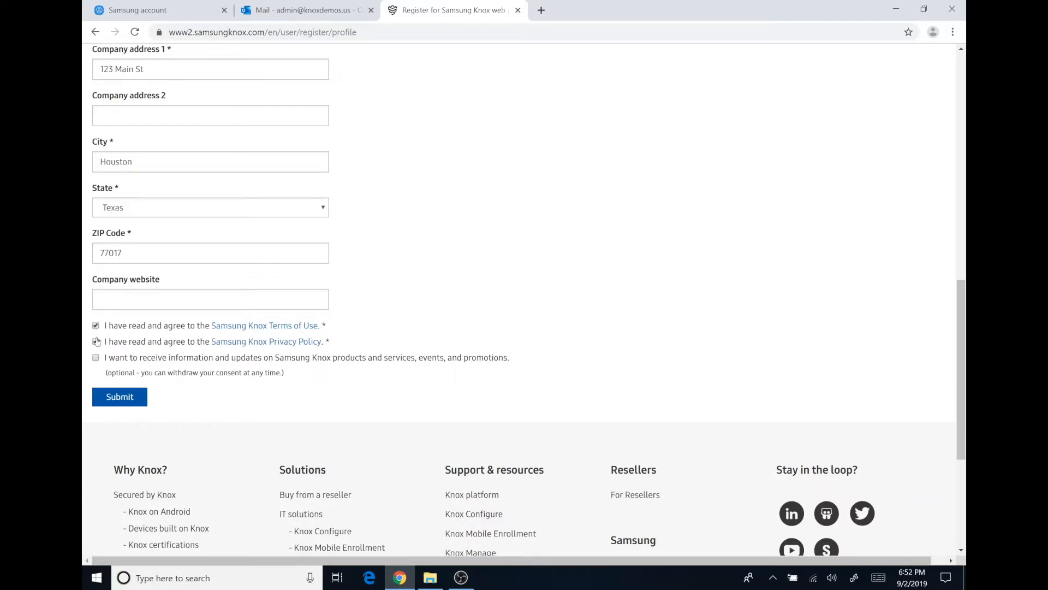
{"action": "left_click", "coordinate": [117, 397]}
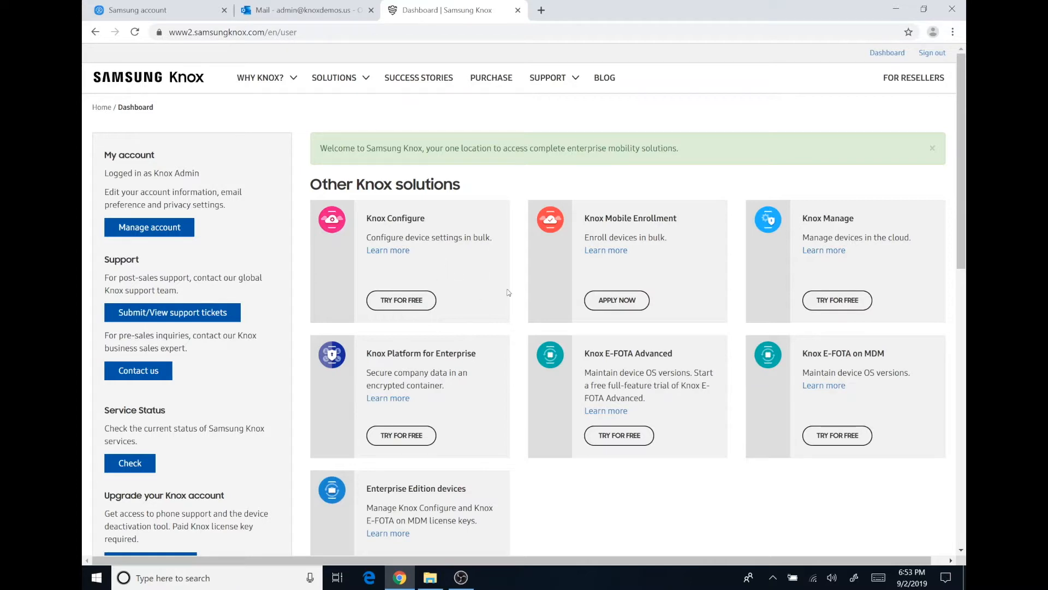
Request Knox Configure, agreeing to its Privacy Policy and Terms and Conditions
{"action": "left_click", "coordinate": [401, 299]}
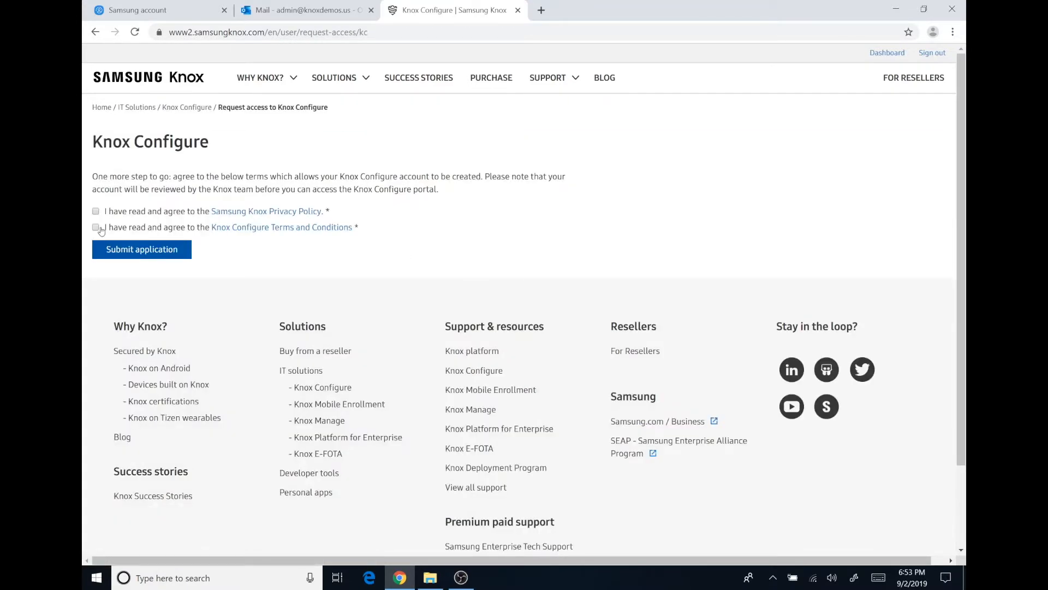
{"action": "left_click", "coordinate": [96, 212]}
{"action": "left_click", "coordinate": [96, 227]}
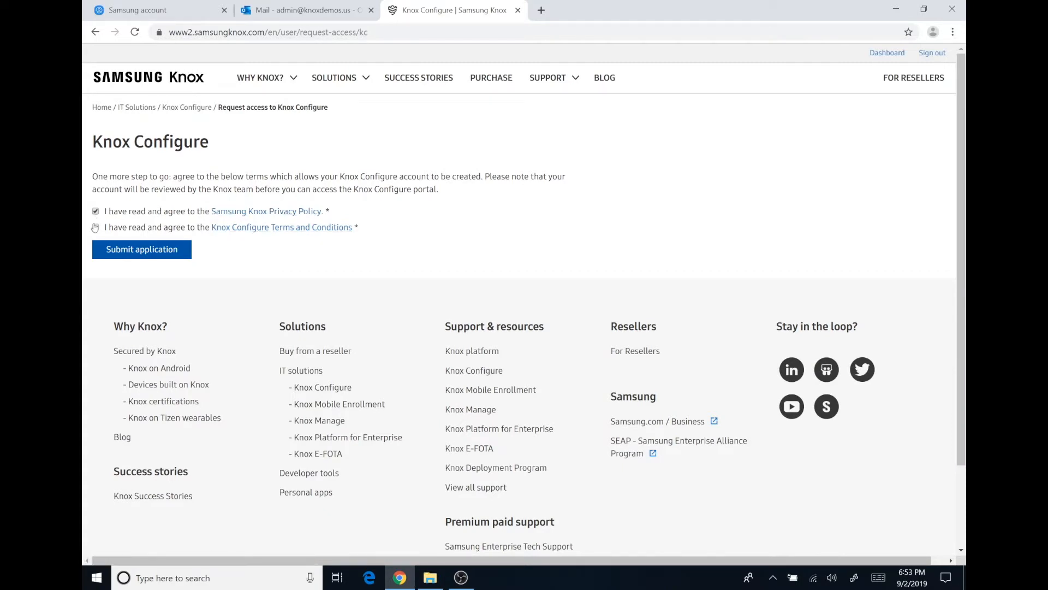
Submit the Knox Configure application
{"action": "left_click", "coordinate": [158, 253]}
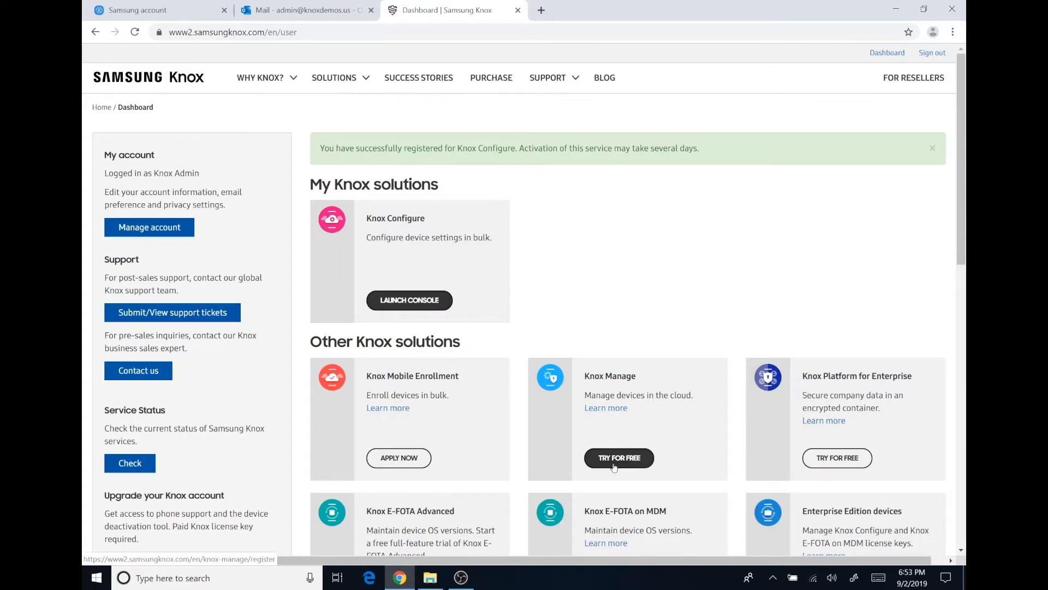
Apply for Knox Mobile Enrollment, accepting the Privacy Policy and its terms, and submit
{"action": "left_click", "coordinate": [406, 458]}
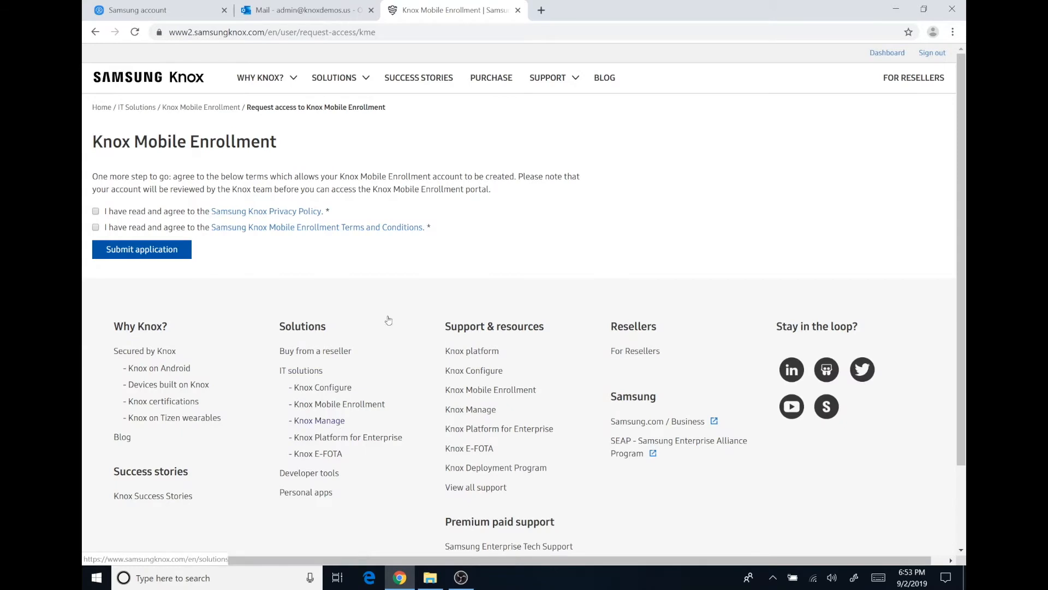
{"action": "left_click", "coordinate": [95, 211]}
{"action": "left_click", "coordinate": [96, 227]}
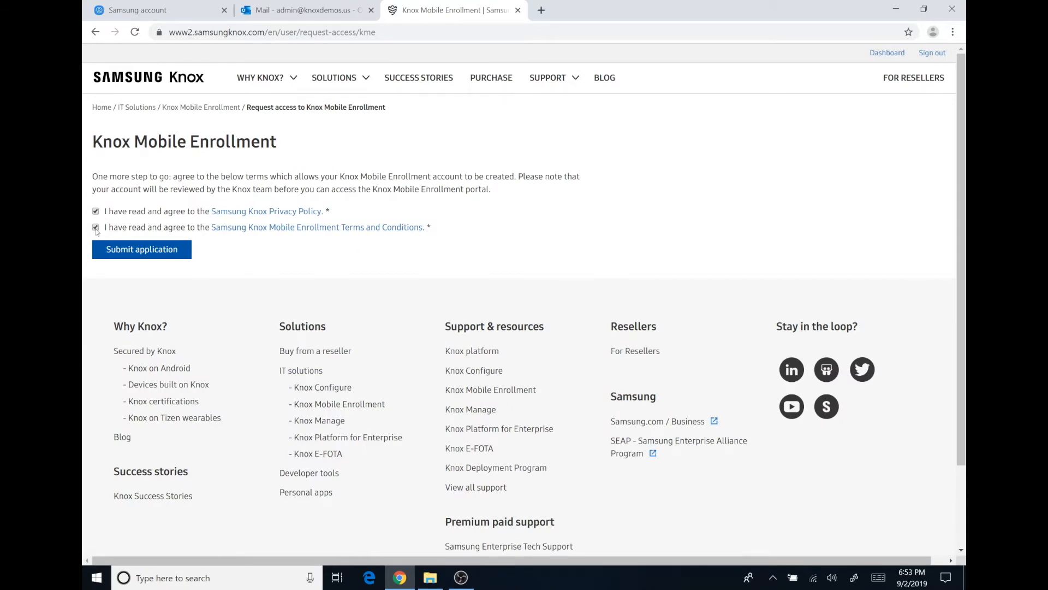
{"action": "left_click", "coordinate": [163, 252]}
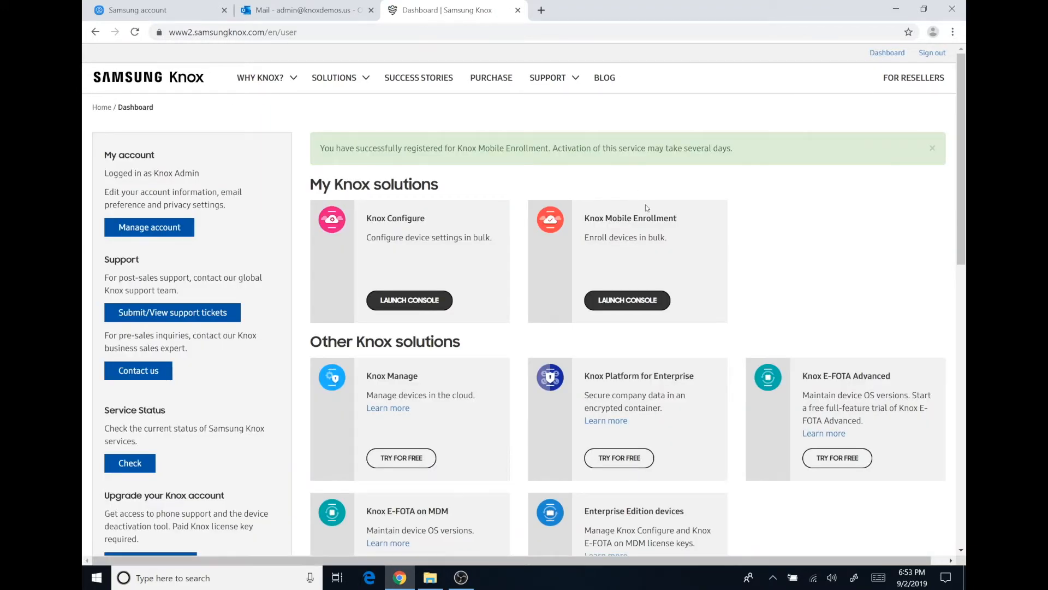
Start the Knox Manage trial and generate its trial licence key
{"action": "left_click", "coordinate": [398, 462]}
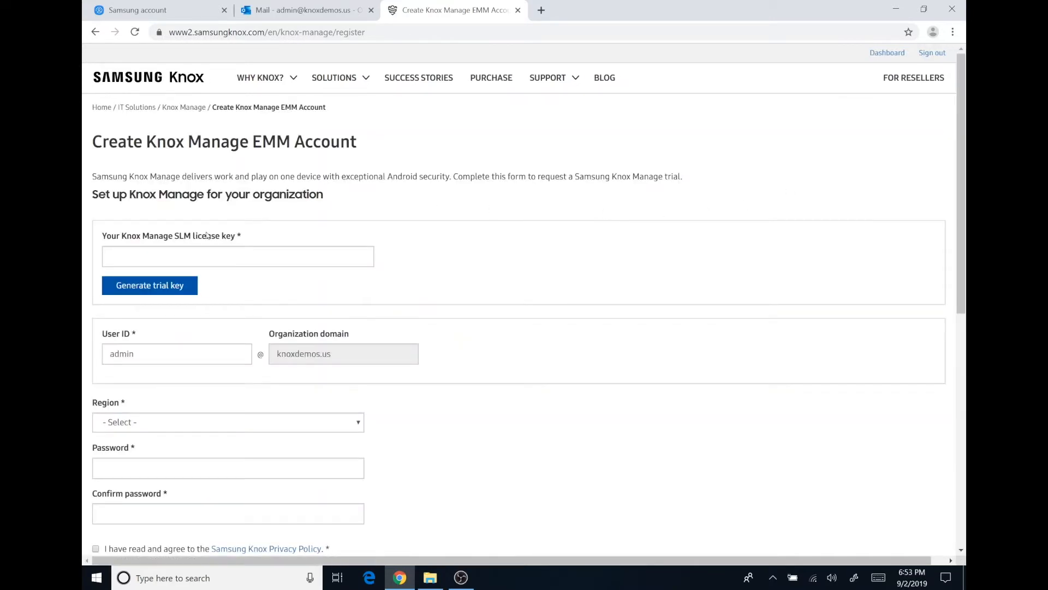
{"action": "scroll", "coordinate": [267, 190], "scroll_direction": "down", "scroll_amount": 1}
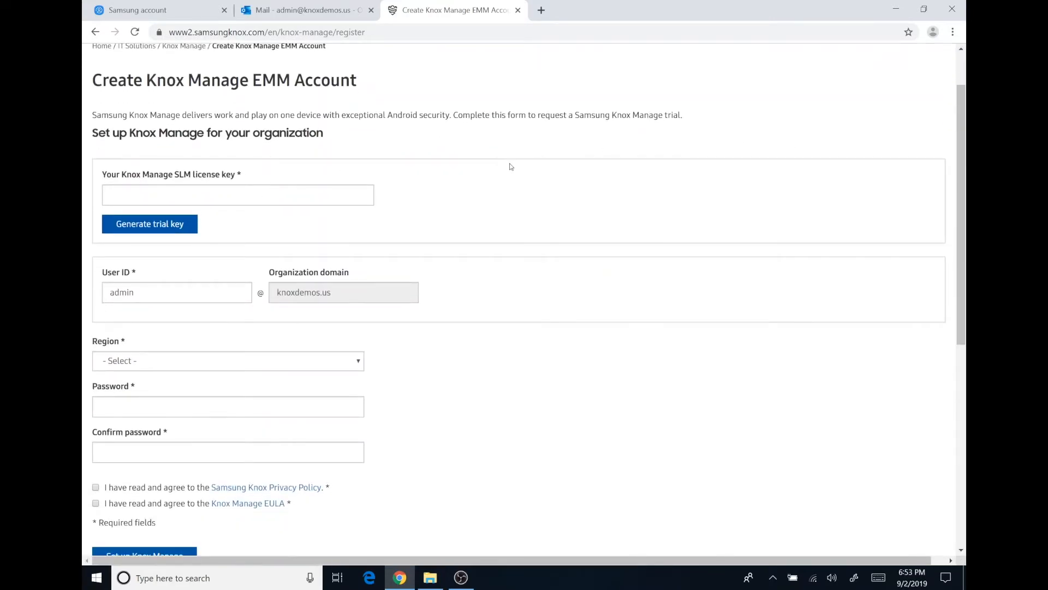
{"action": "scroll", "coordinate": [504, 167], "scroll_direction": "up", "scroll_amount": 1}
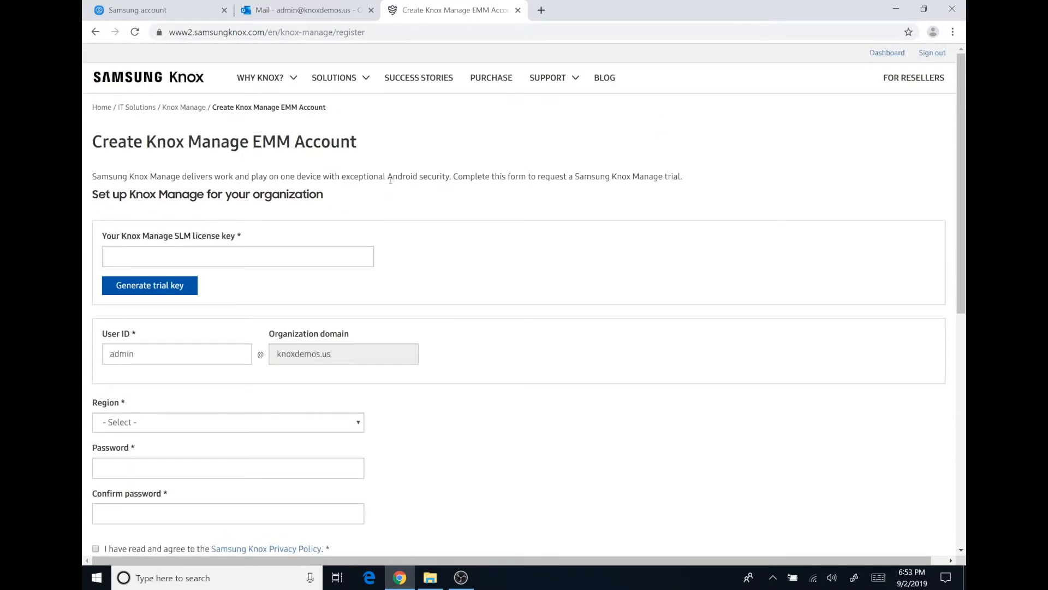
{"action": "left_click", "coordinate": [146, 285]}
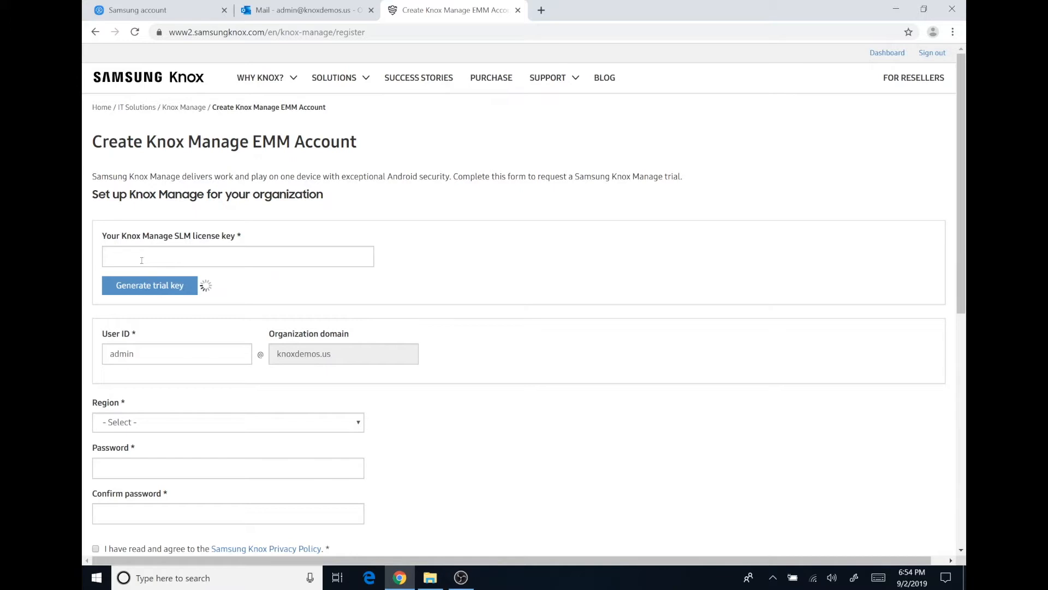
{"action": "scroll", "coordinate": [240, 260], "scroll_direction": "down", "scroll_amount": 1}
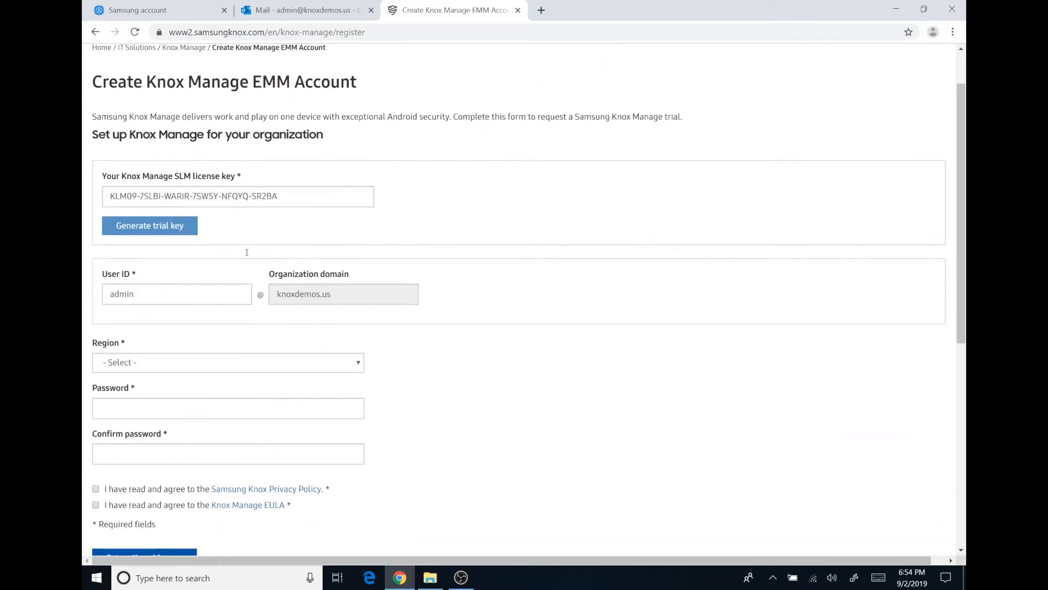
{"action": "scroll", "coordinate": [302, 218], "scroll_direction": "down", "scroll_amount": 1}
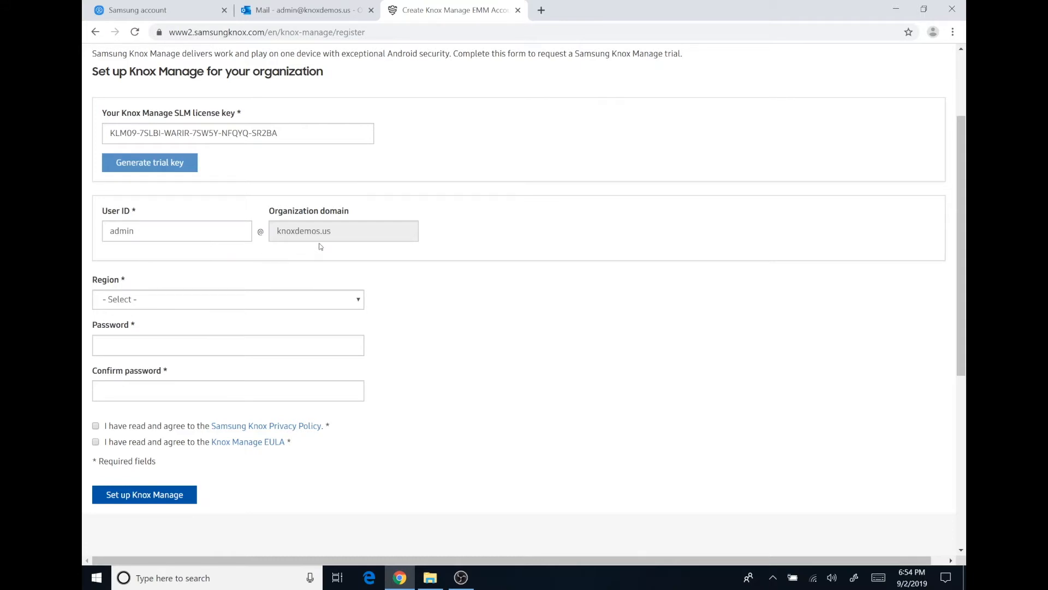
Set region Americas, enter and confirm a password, accept Privacy Policy and EULA, then submit
{"action": "left_click_drag", "start_coordinate": [346, 232], "coordinate": [277, 230]}
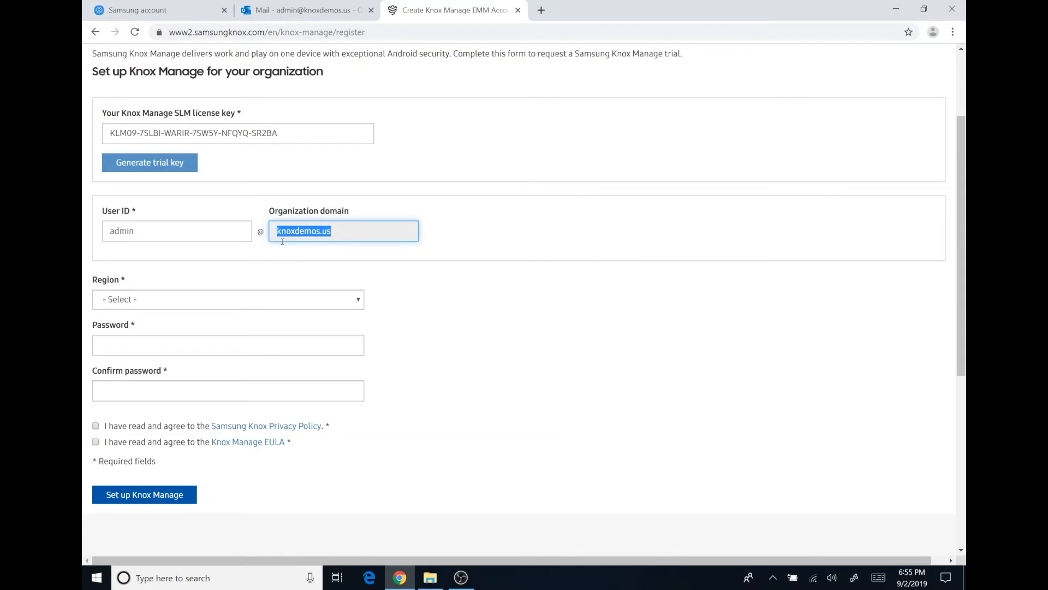
{"action": "left_click", "coordinate": [155, 302]}
{"action": "left_click", "coordinate": [153, 360]}
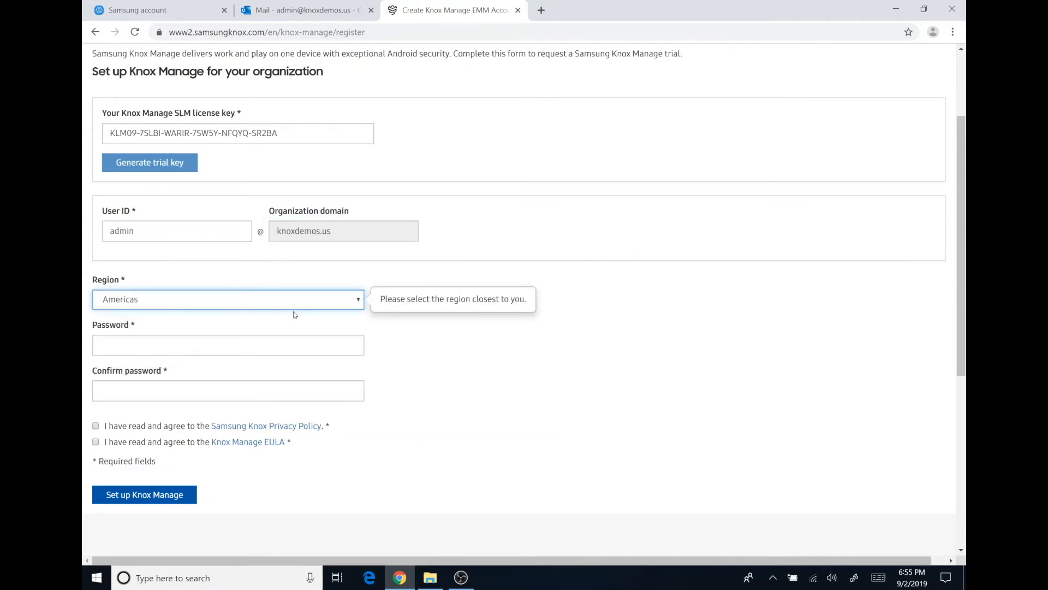
{"action": "left_click", "coordinate": [188, 343]}
{"action": "type", "text": "Password12"}
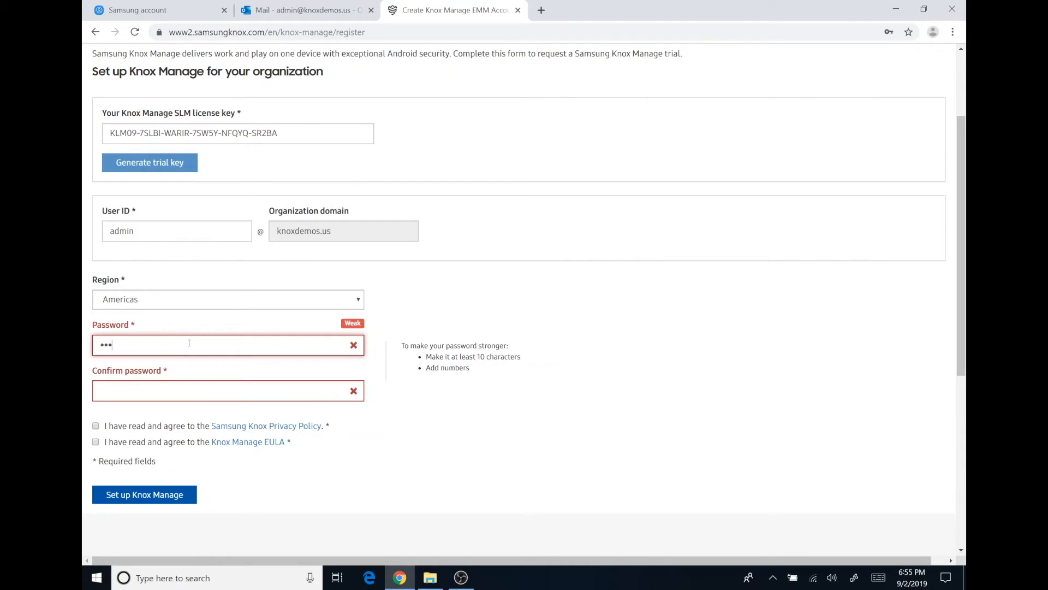
{"action": "key", "text": "Tab"}
{"action": "type", "text": "Password12"}
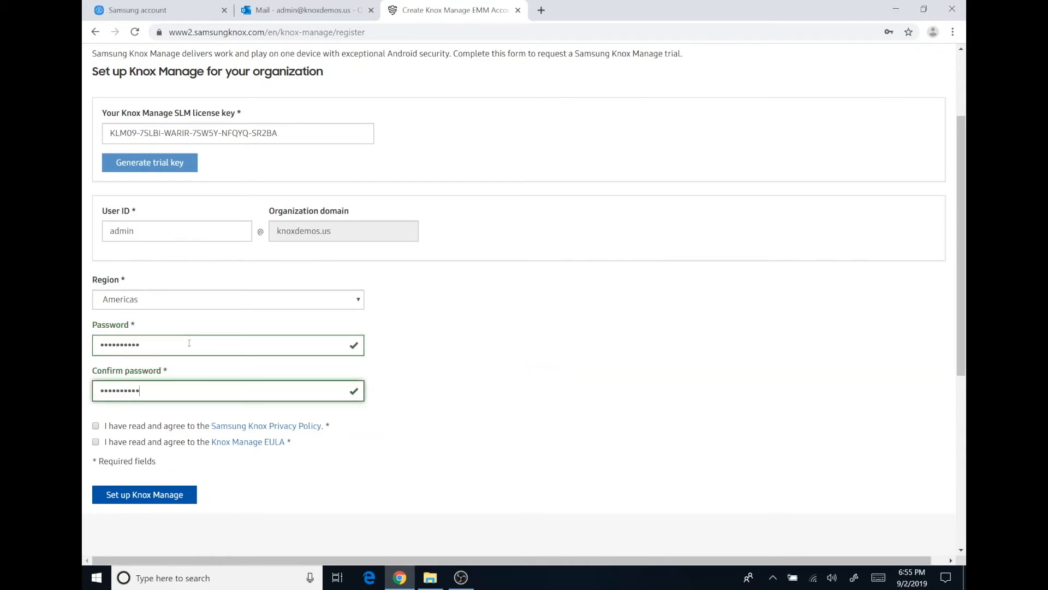
{"action": "left_click", "coordinate": [95, 426]}
{"action": "left_click", "coordinate": [96, 441]}
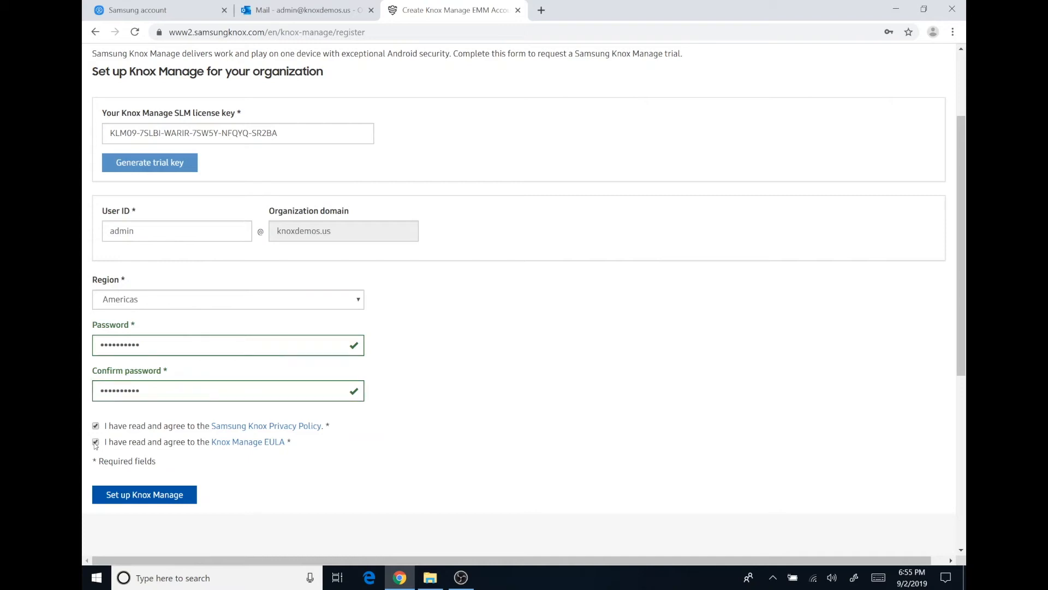
{"action": "scroll", "coordinate": [174, 421], "scroll_direction": "down", "scroll_amount": 2}
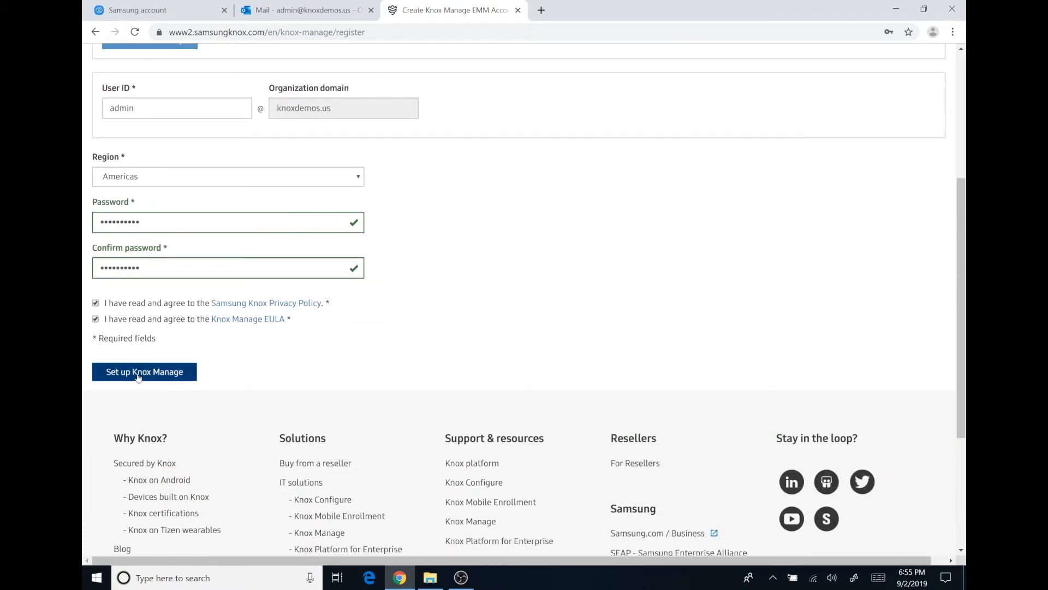
{"action": "left_click", "coordinate": [138, 378]}
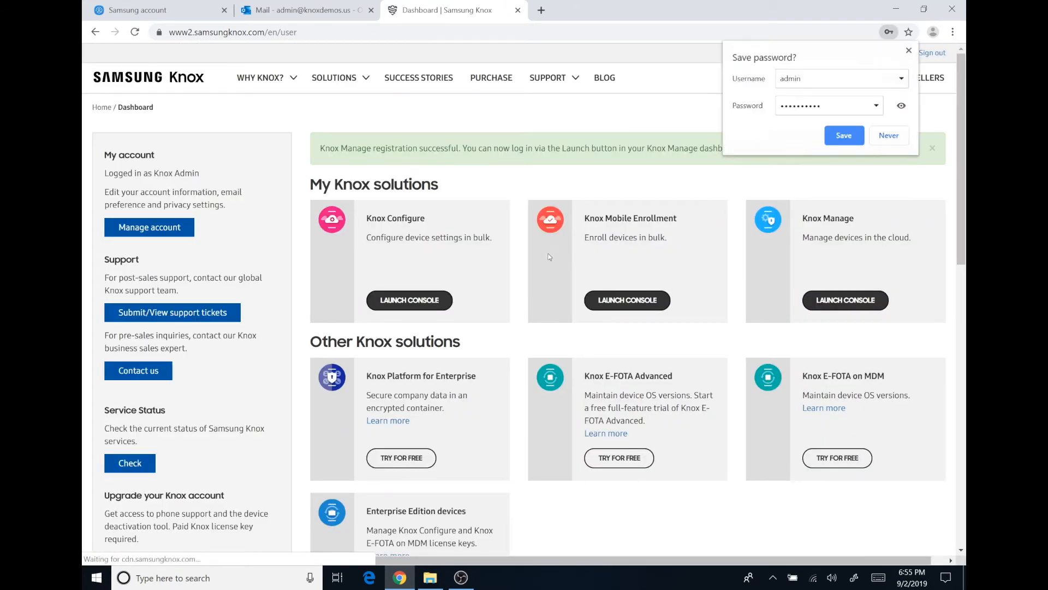
Dismiss the save-password prompt and launch the Knox Configure console
{"action": "left_click", "coordinate": [909, 50]}
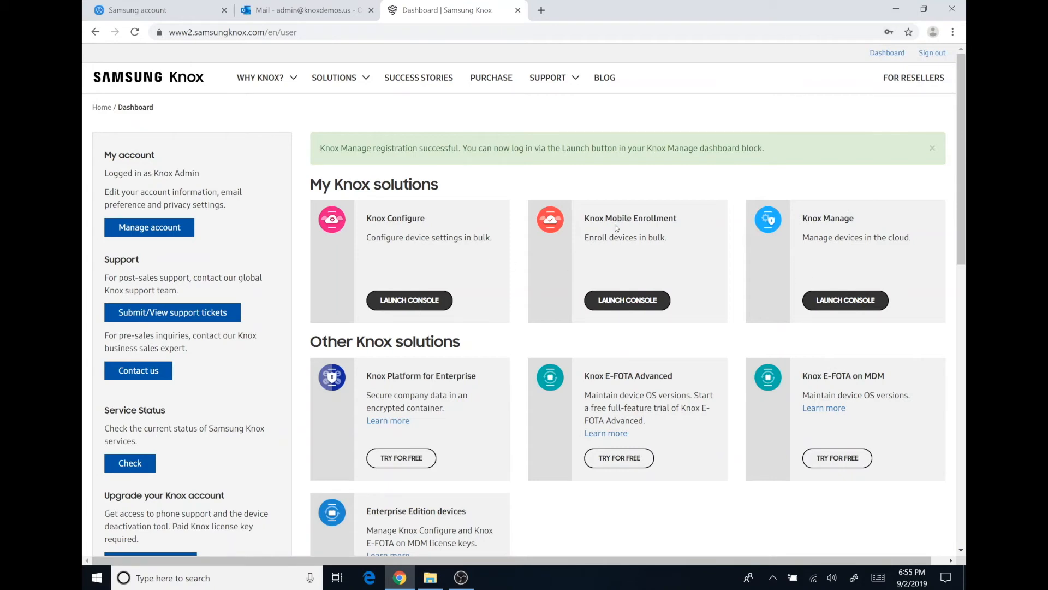
{"action": "left_click", "coordinate": [398, 305]}
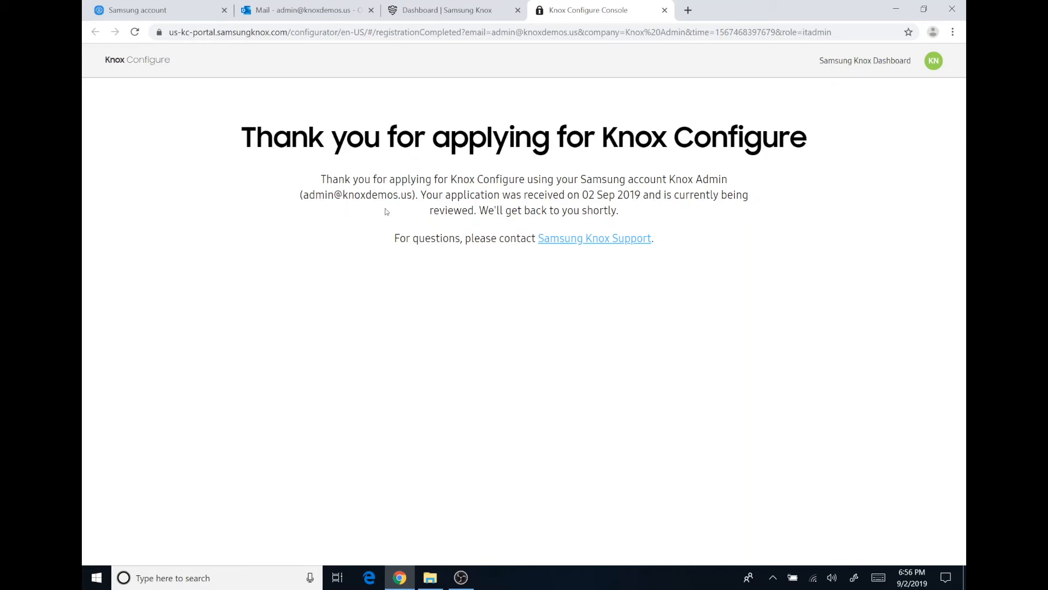
Close Knox Configure, view Mobile Enrollment's under-review status, then launch the Knox Manage console
{"action": "left_click", "coordinate": [665, 10]}
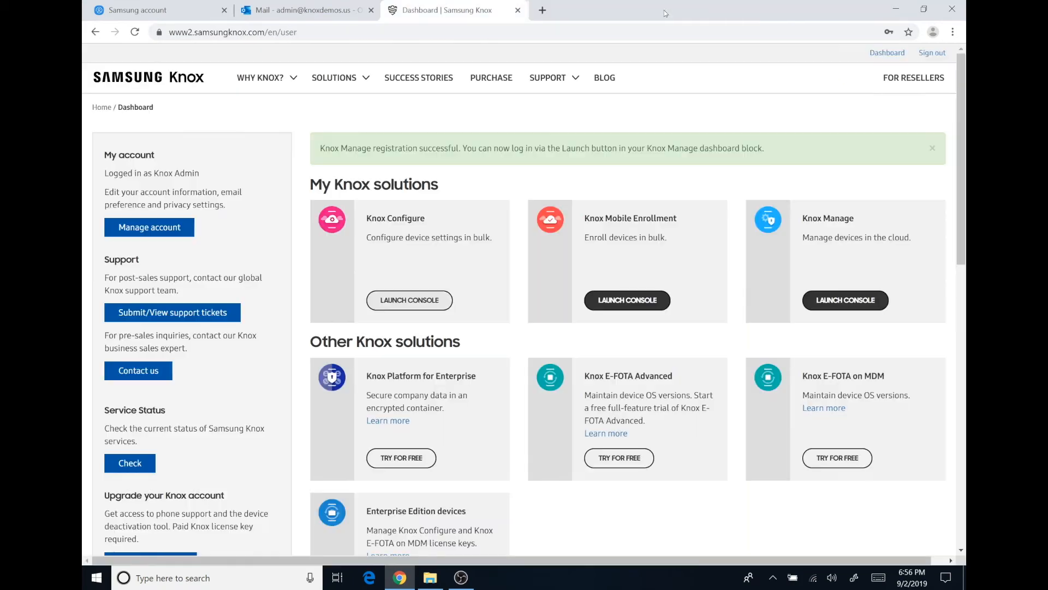
{"action": "left_click", "coordinate": [623, 309]}
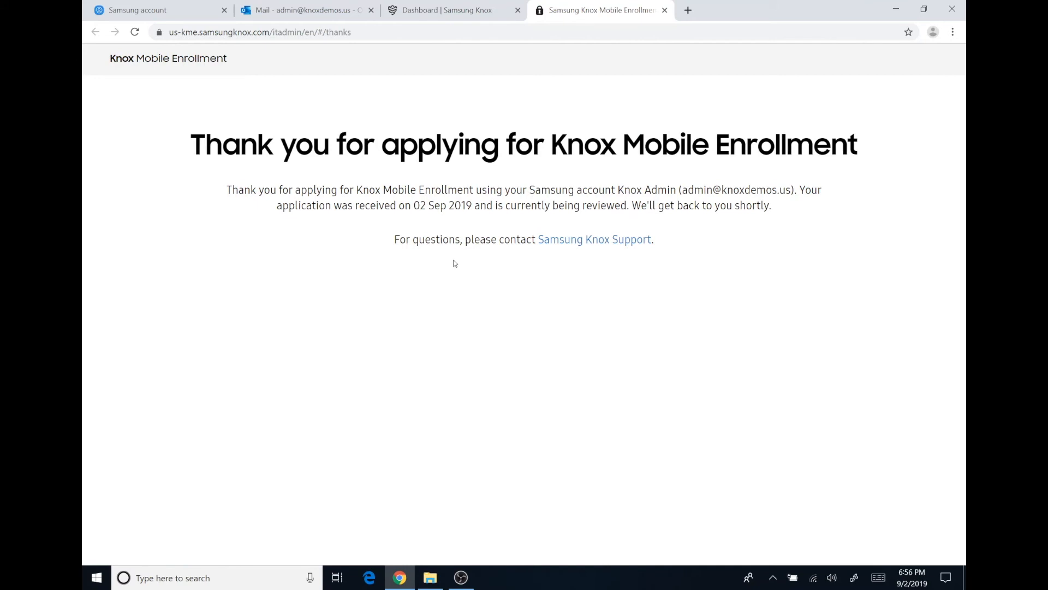
{"action": "left_click", "coordinate": [665, 11]}
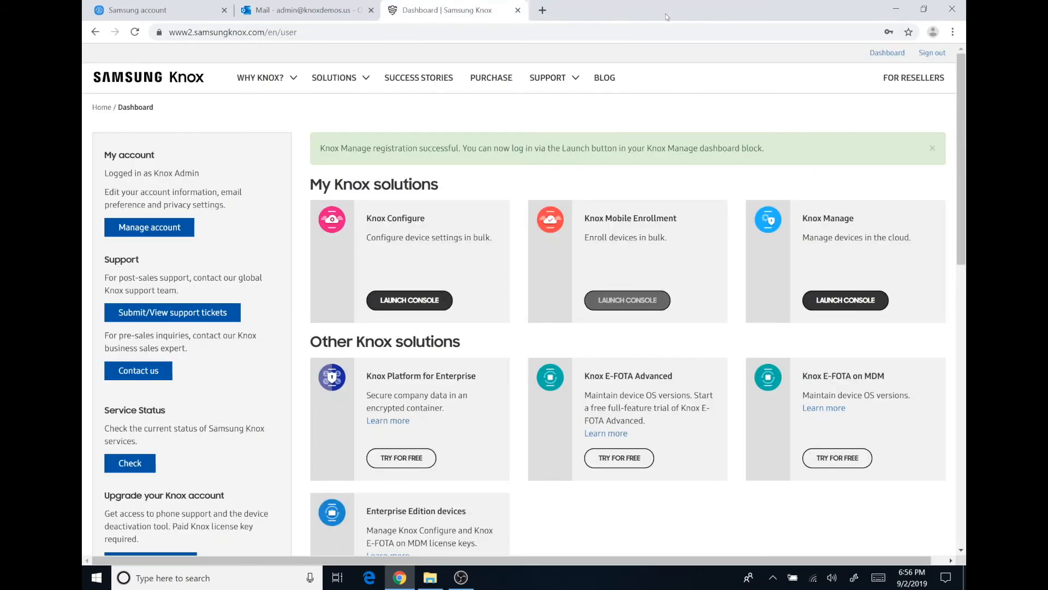
{"action": "left_click", "coordinate": [836, 303]}
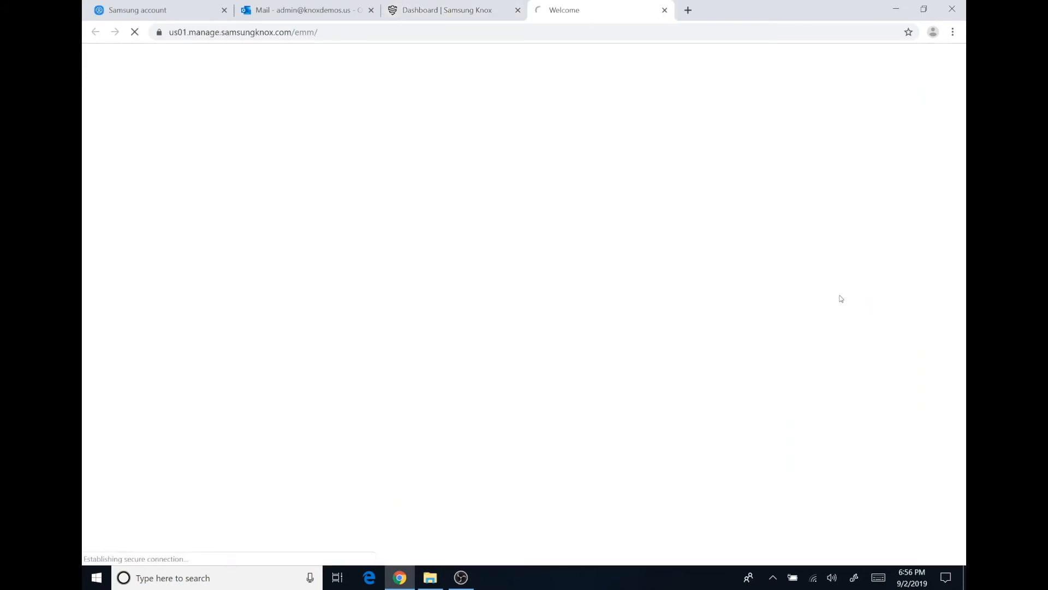